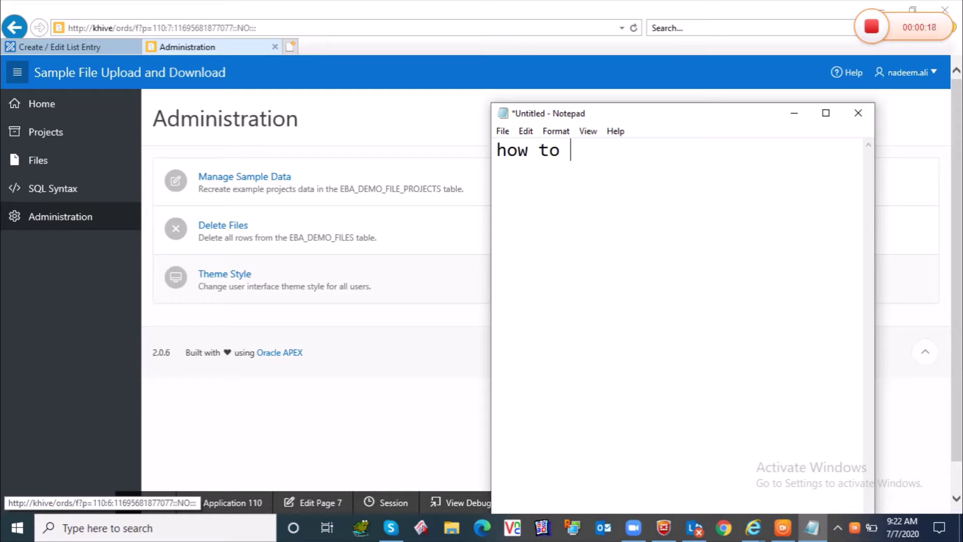
Complete the note as "how to make beautiful", "admin page", "lets go to make...." on three lines and minimize its window
text(make bea)
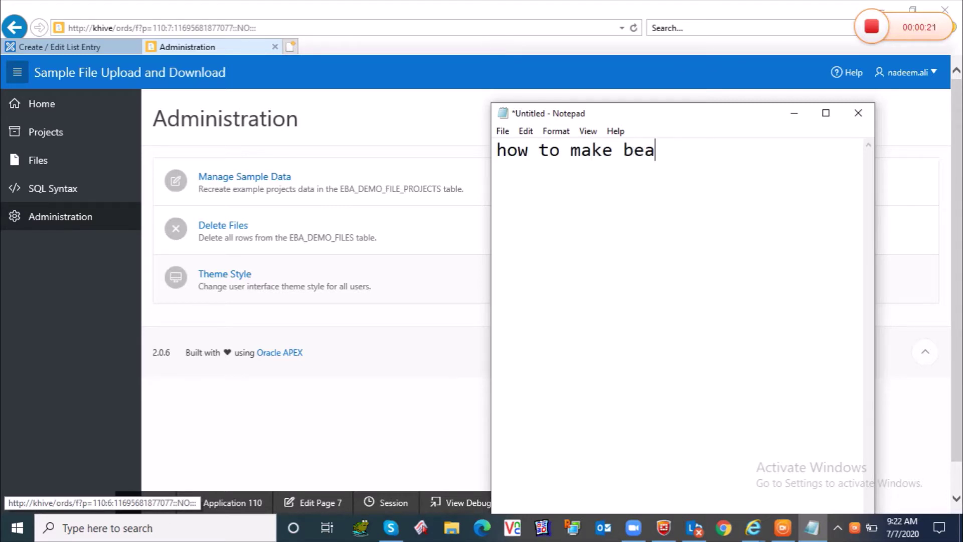
text(u)
text(tiful)
text(admin)
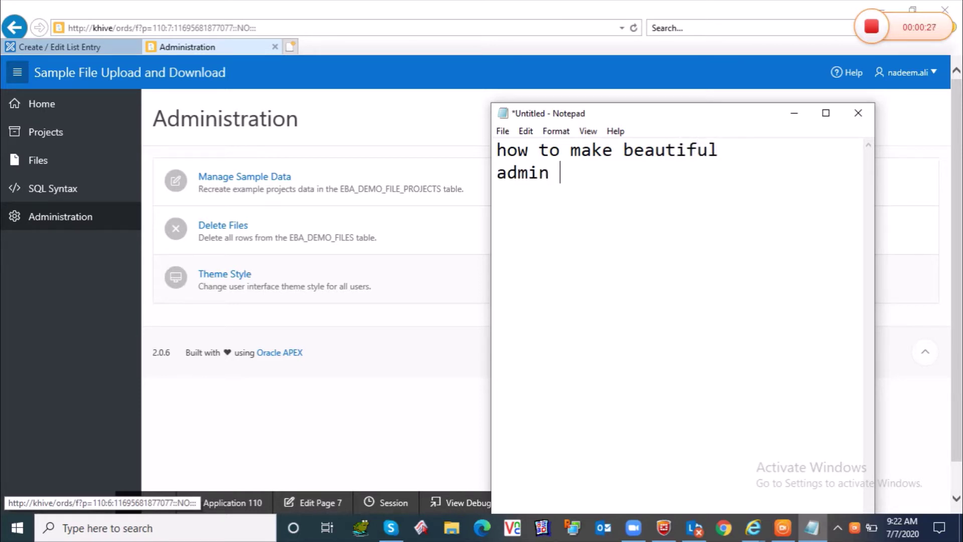
text( page)
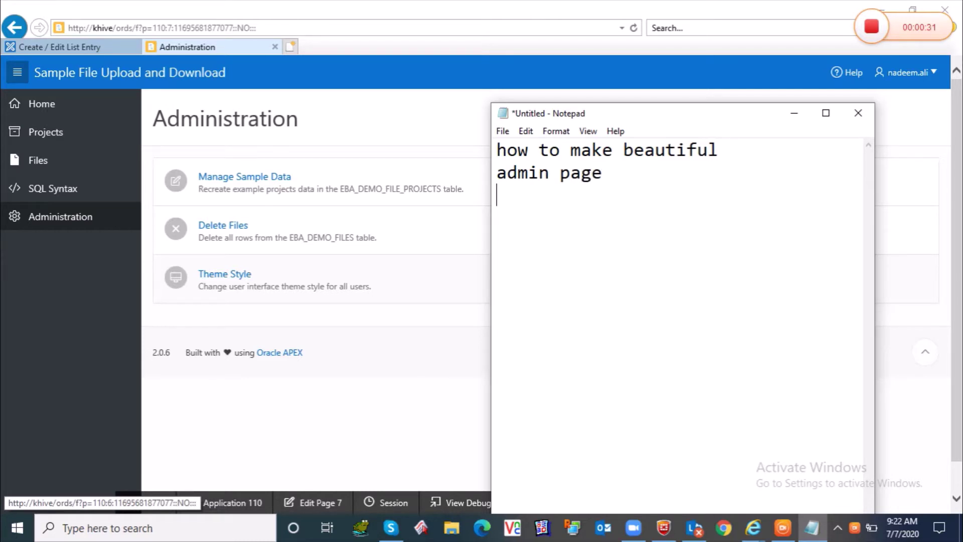
text(lets t)
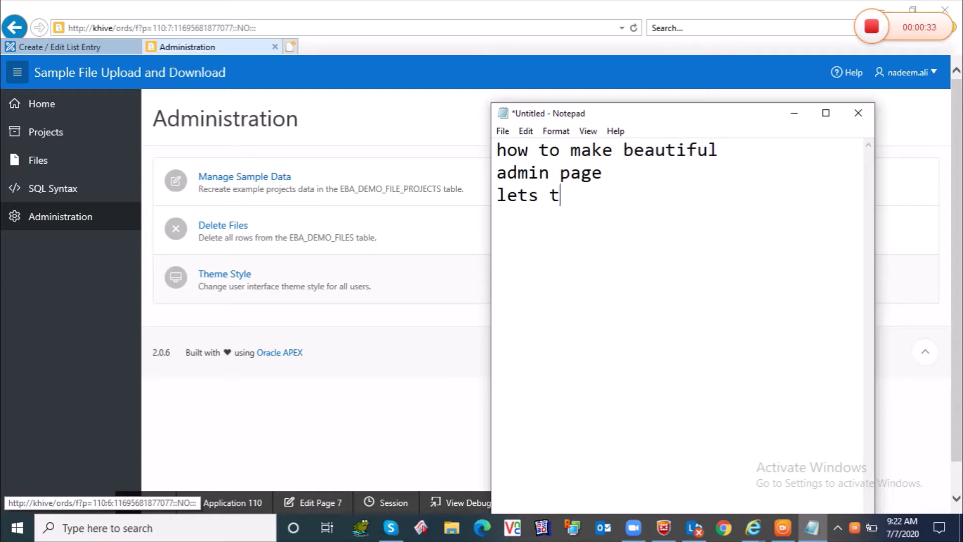
key(BackSpace)
text(go to )
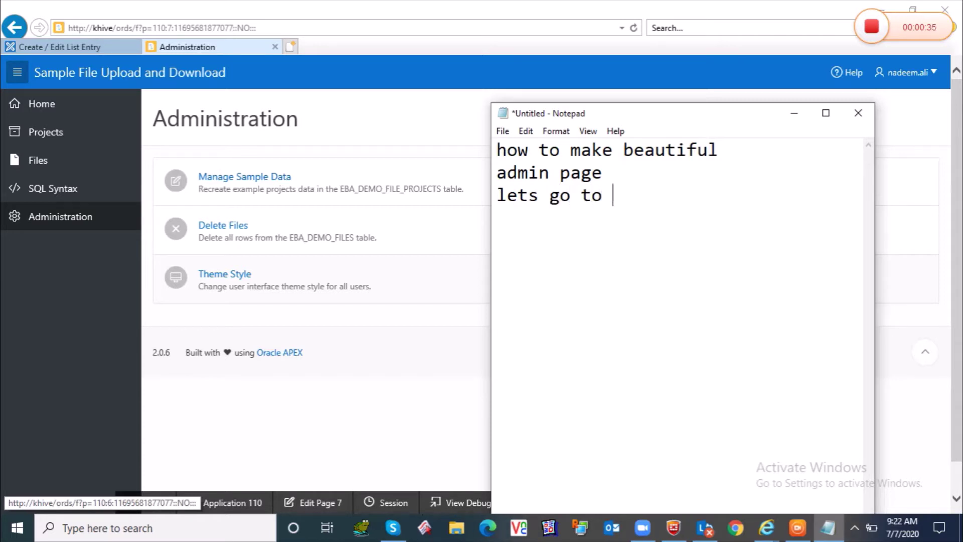
text(make....)
click(801, 118)
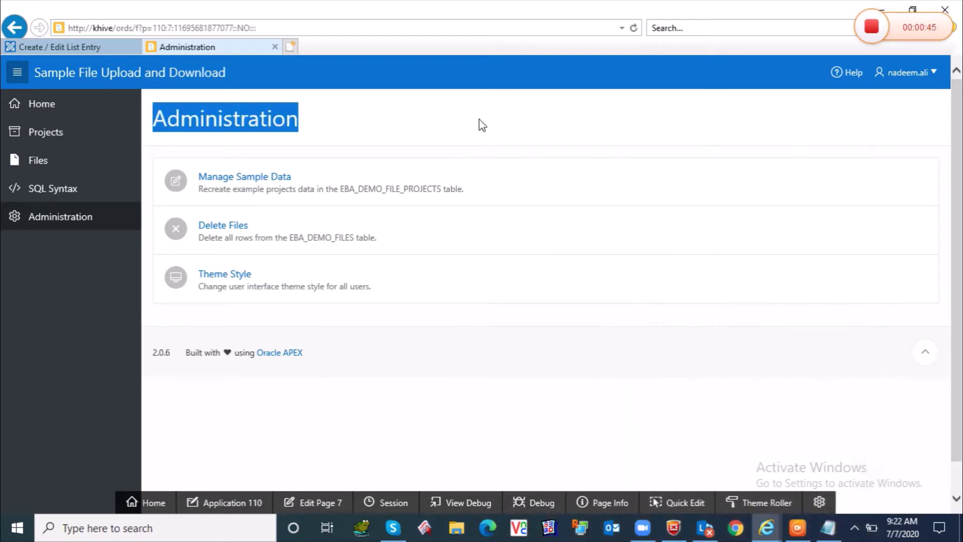
click(425, 125)
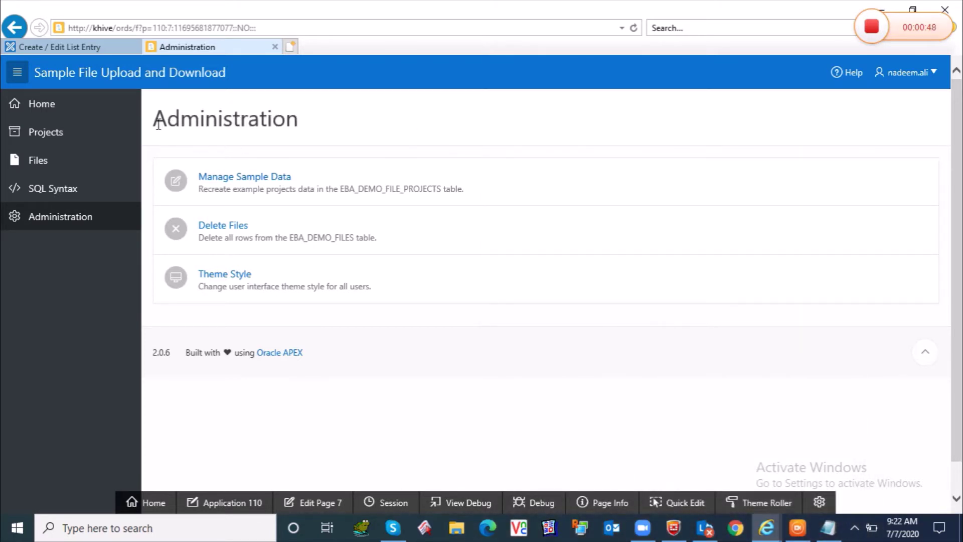
drag(154, 121, 325, 129)
click(324, 131)
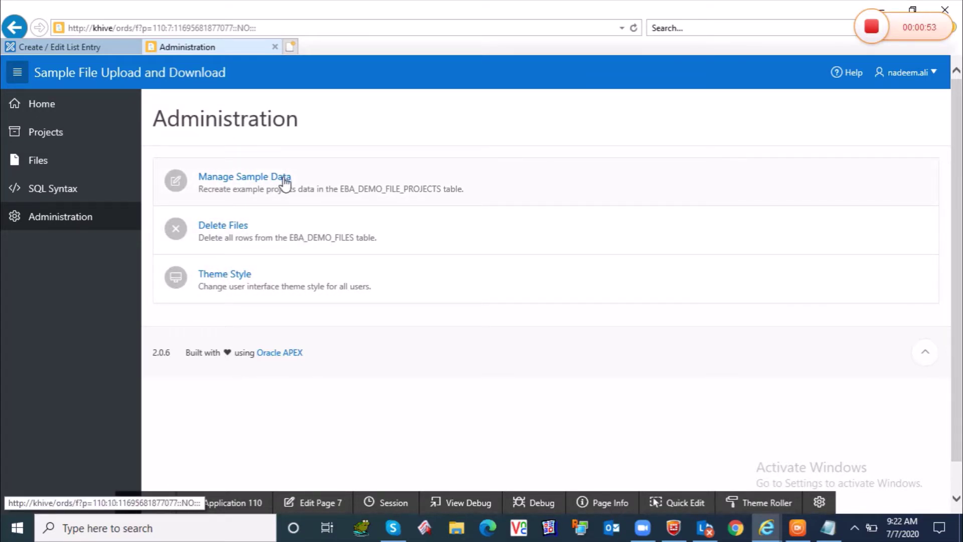
Look through the Manage Sample Data, Delete Files and Theme Style pages of Administration, cancelling out of each
click(249, 198)
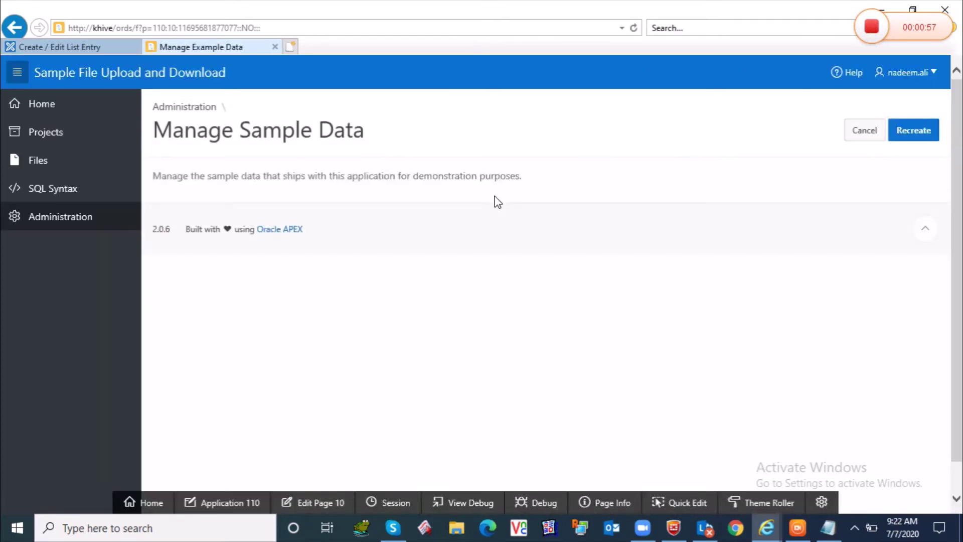
click(860, 133)
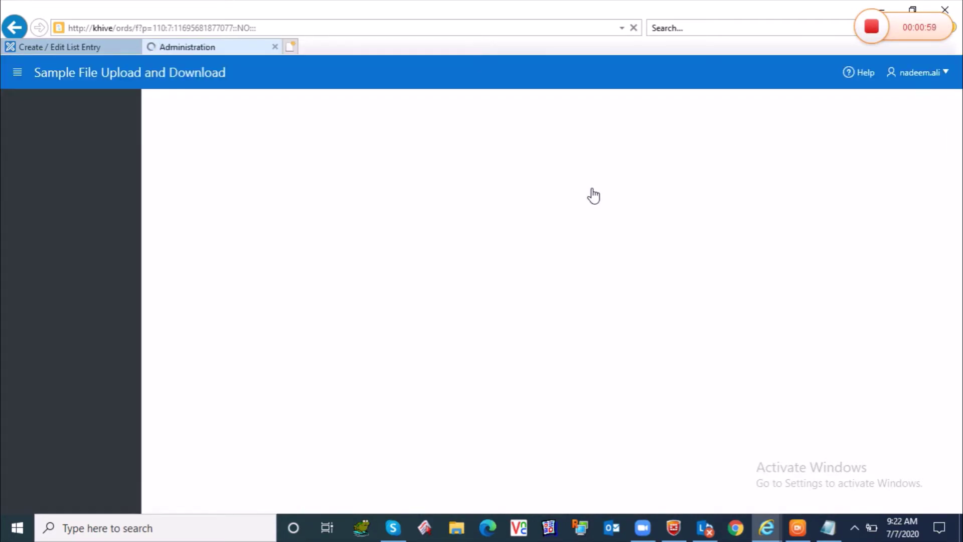
click(280, 245)
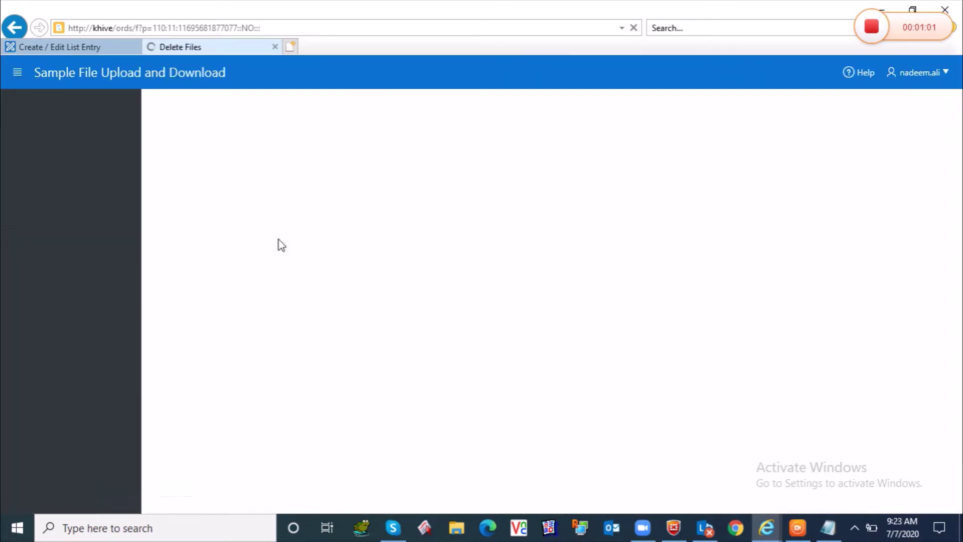
click(847, 133)
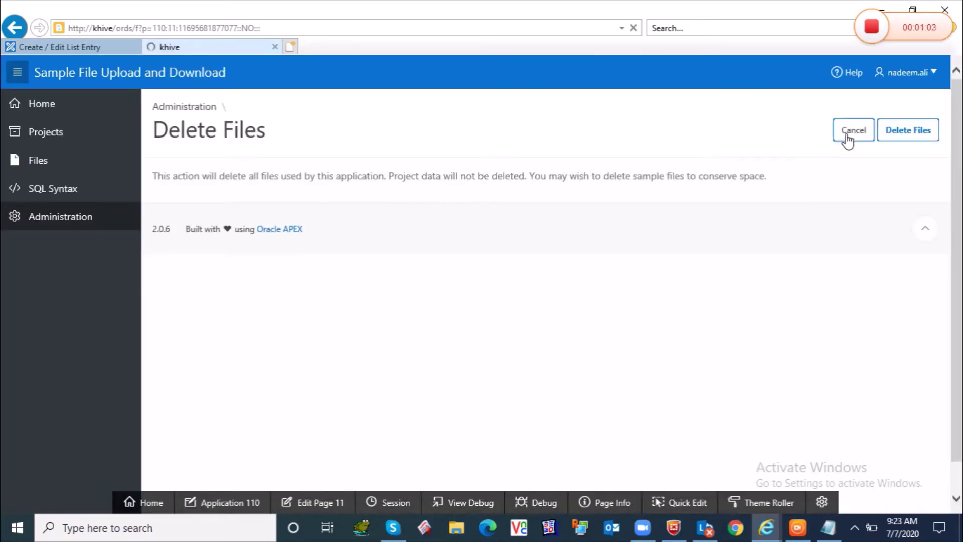
click(271, 279)
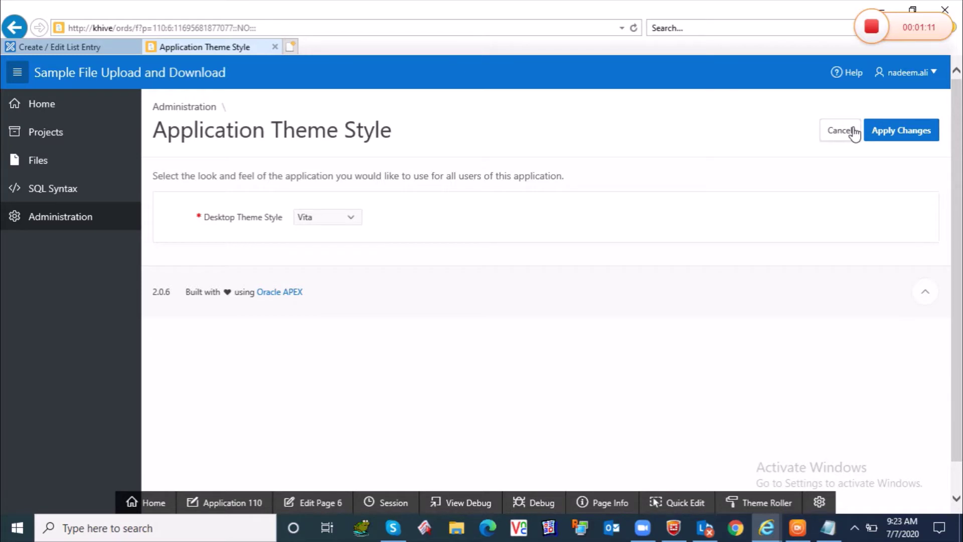
click(839, 137)
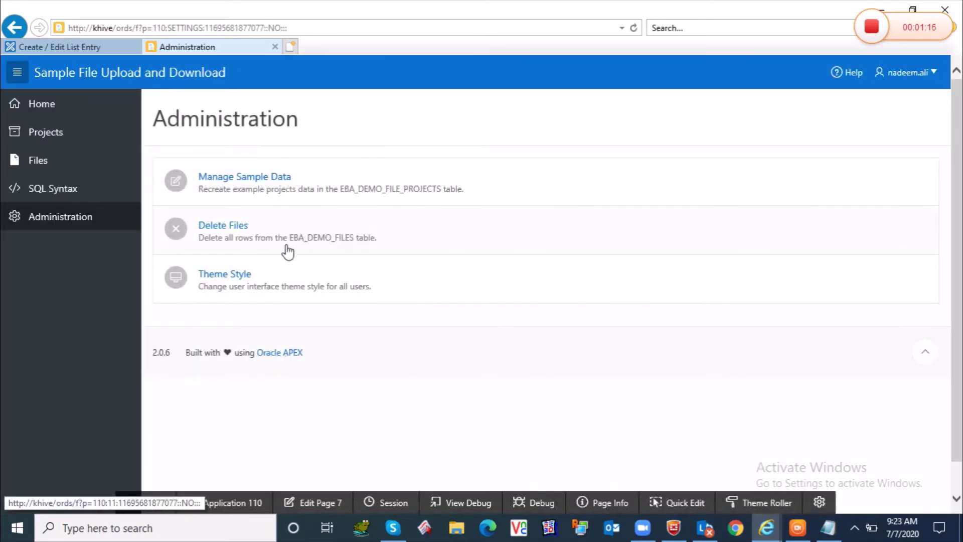
Set the application's desktop theme style to Vita - Dark and apply the change for all users
click(281, 286)
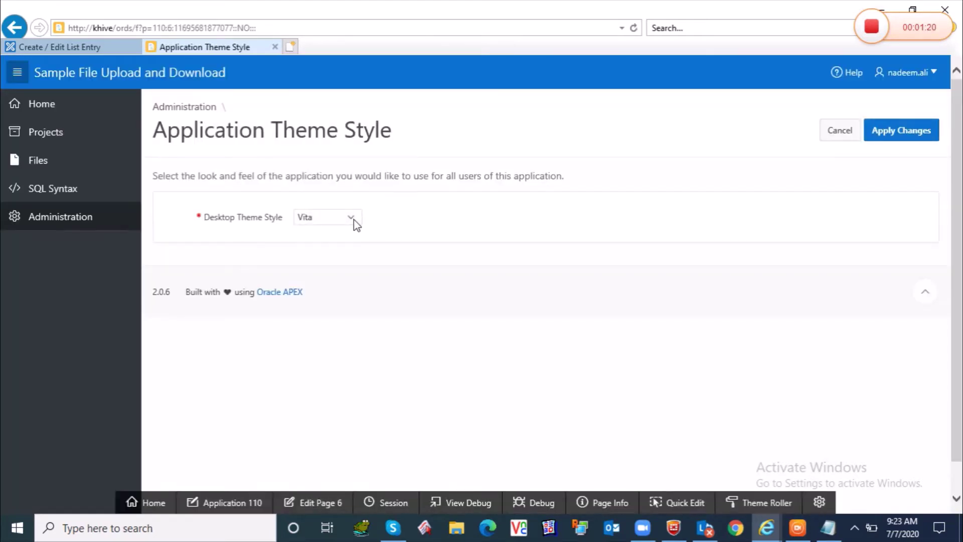
click(354, 218)
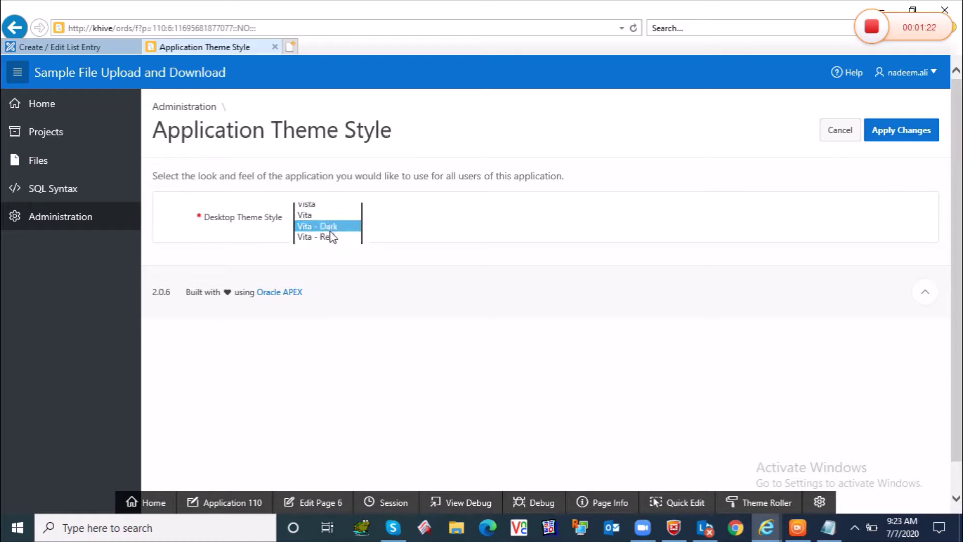
click(328, 228)
click(893, 131)
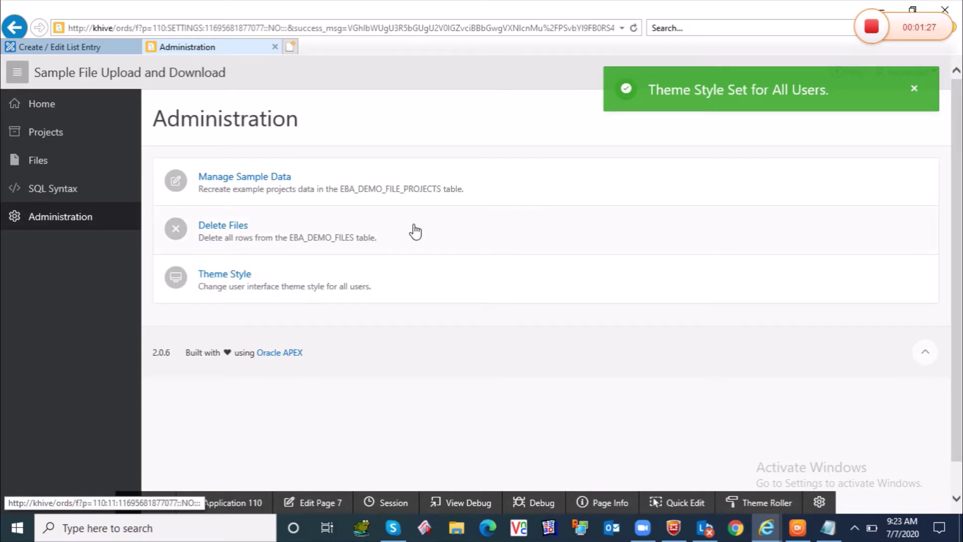
Set the application's desktop theme style back to Vita, apply it and dismiss the success notification
click(329, 283)
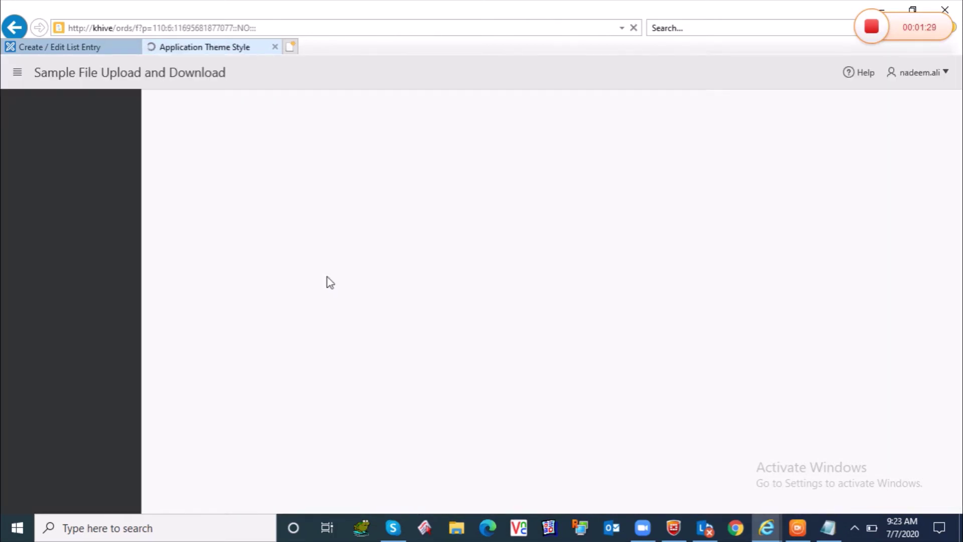
click(355, 216)
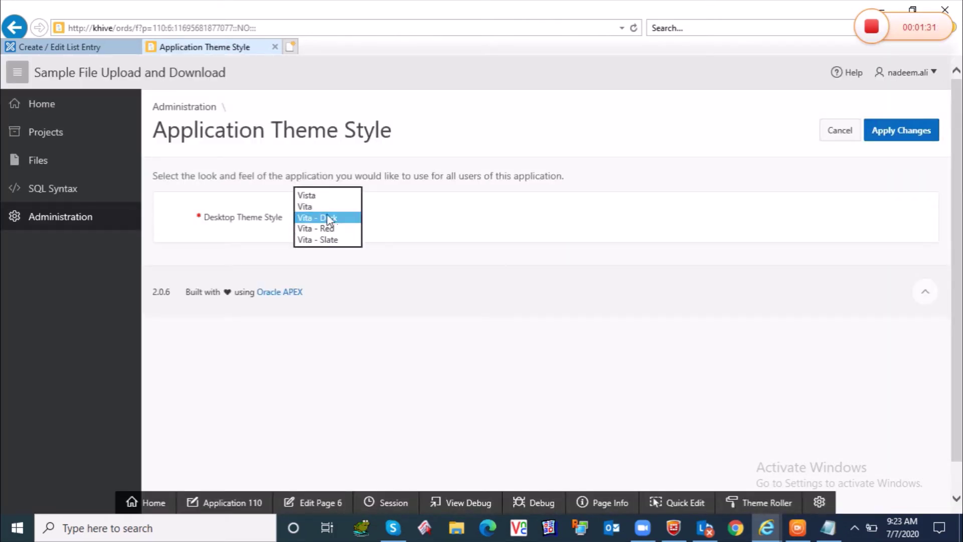
click(321, 205)
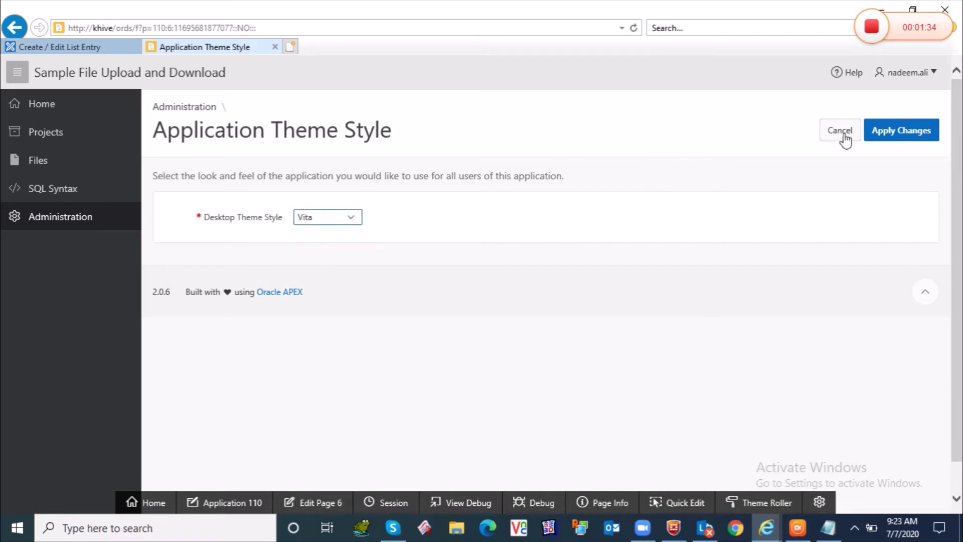
click(891, 133)
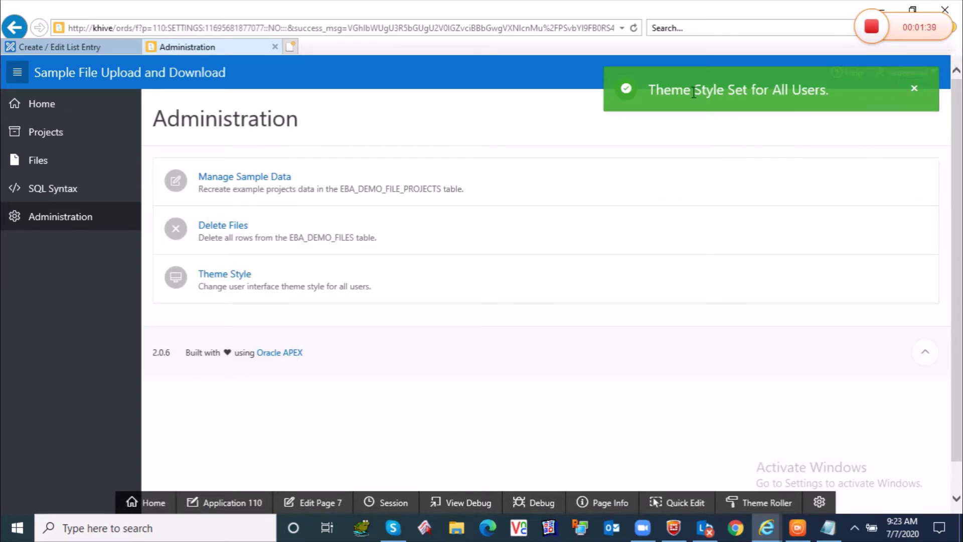
drag(652, 93, 829, 86)
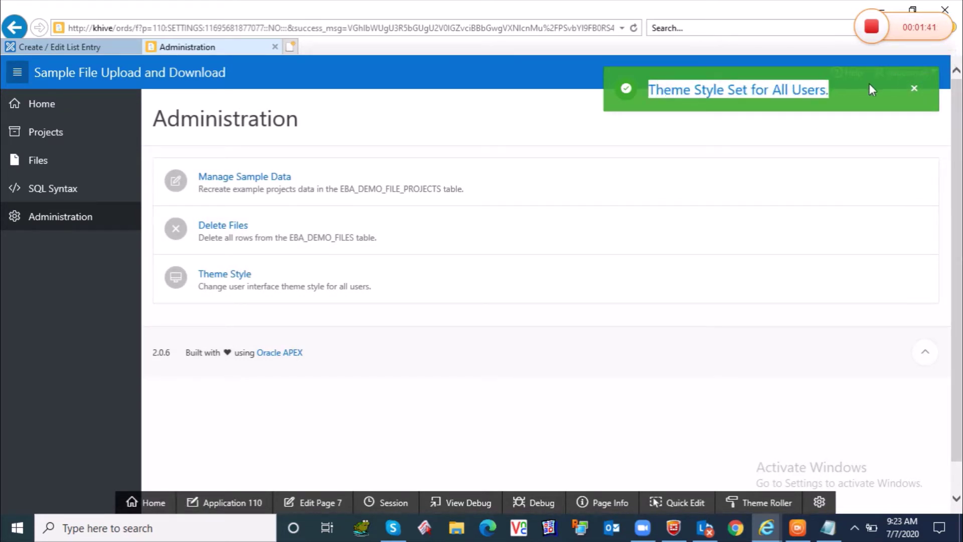
click(916, 89)
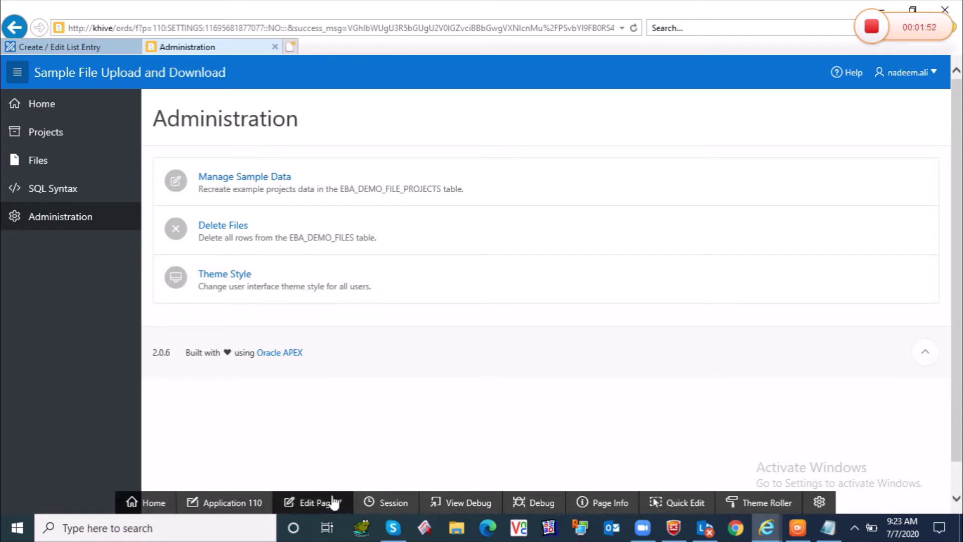
Open page 7 in Page Designer and review the Breadcrumb region's properties down to its appearance settings
click(331, 506)
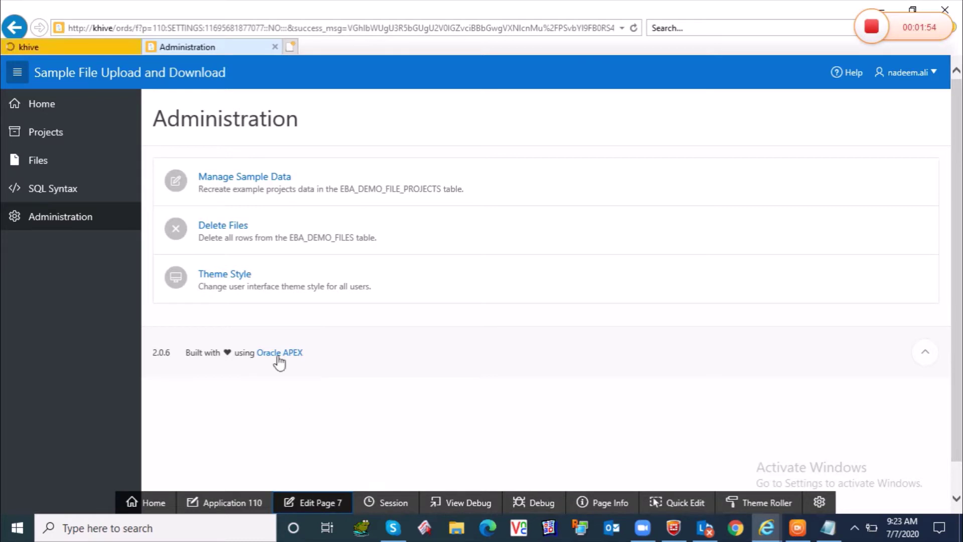
click(89, 48)
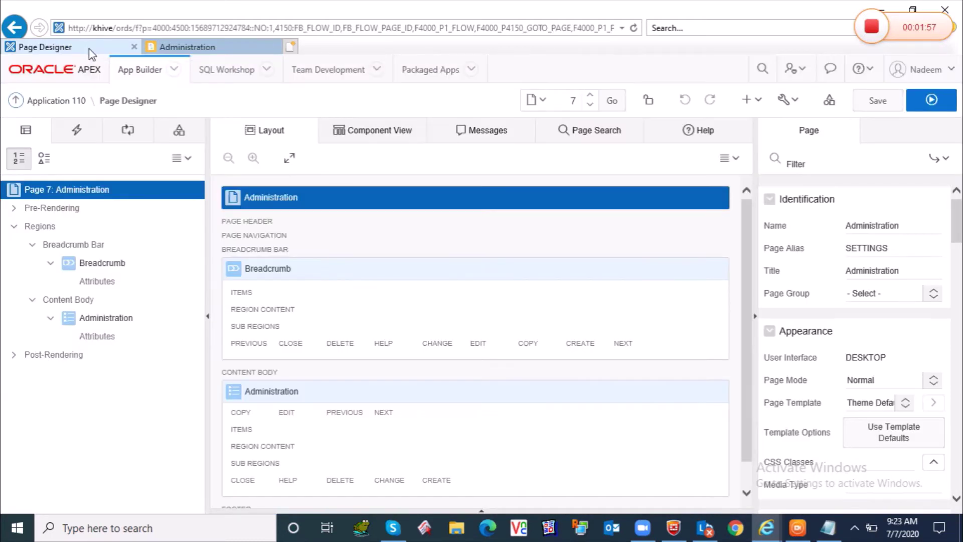
click(90, 269)
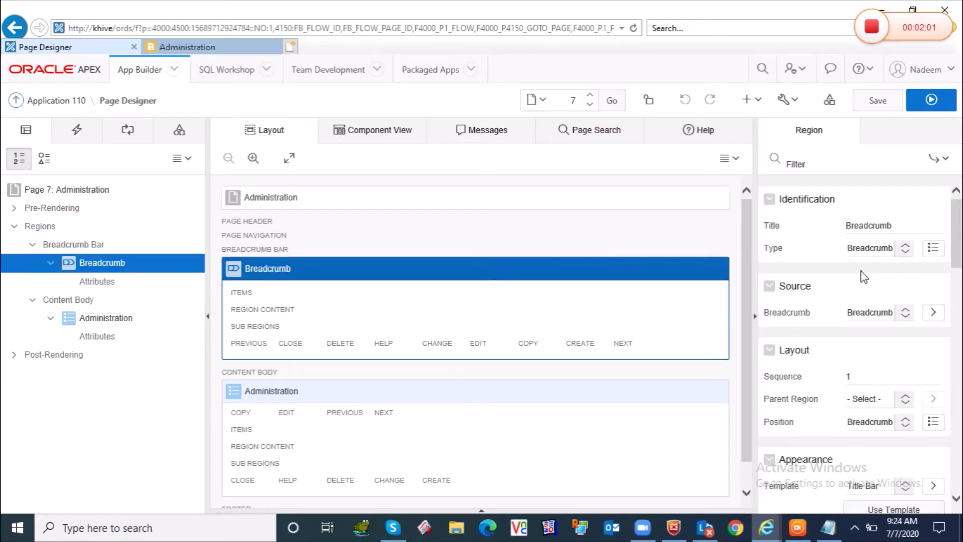
drag(961, 235, 959, 282)
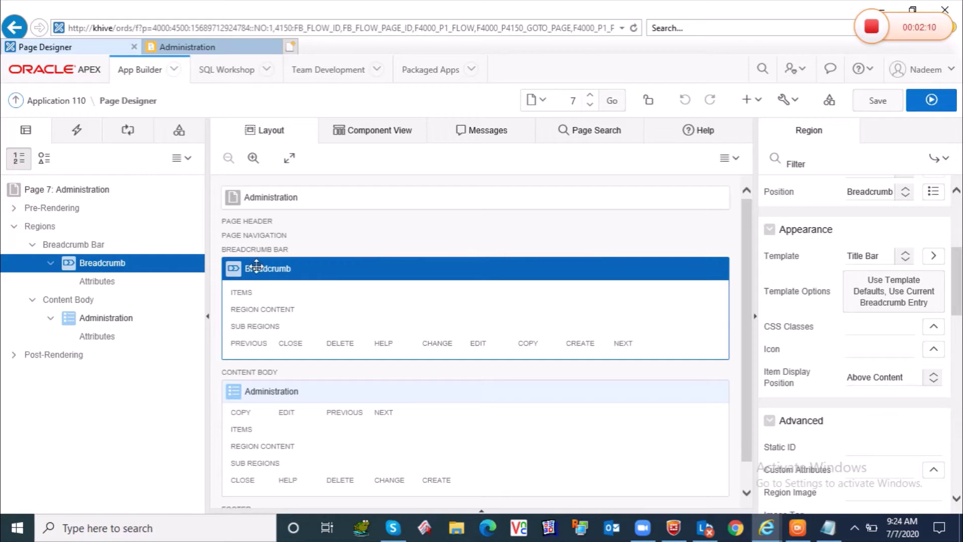
Choose List as the Administration region's type and administration as its source list
click(94, 319)
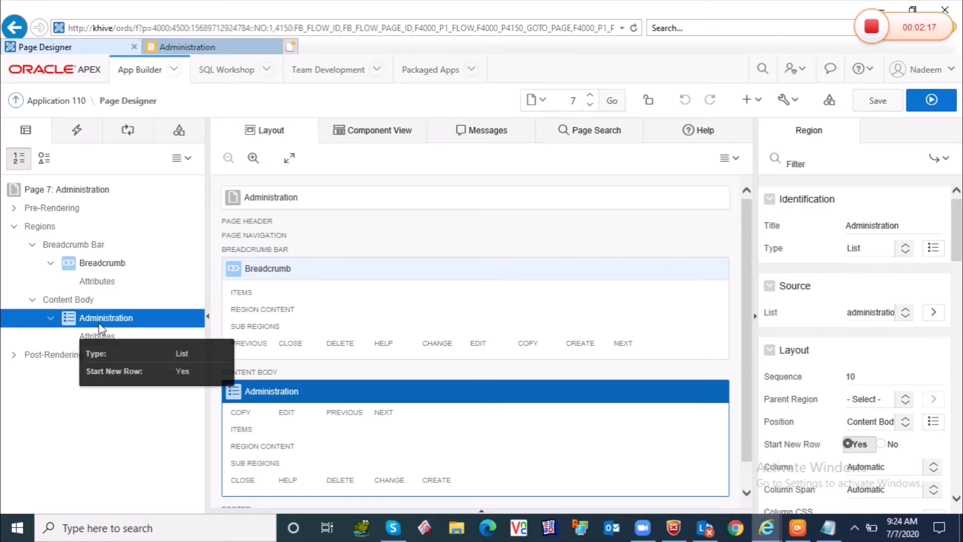
click(905, 252)
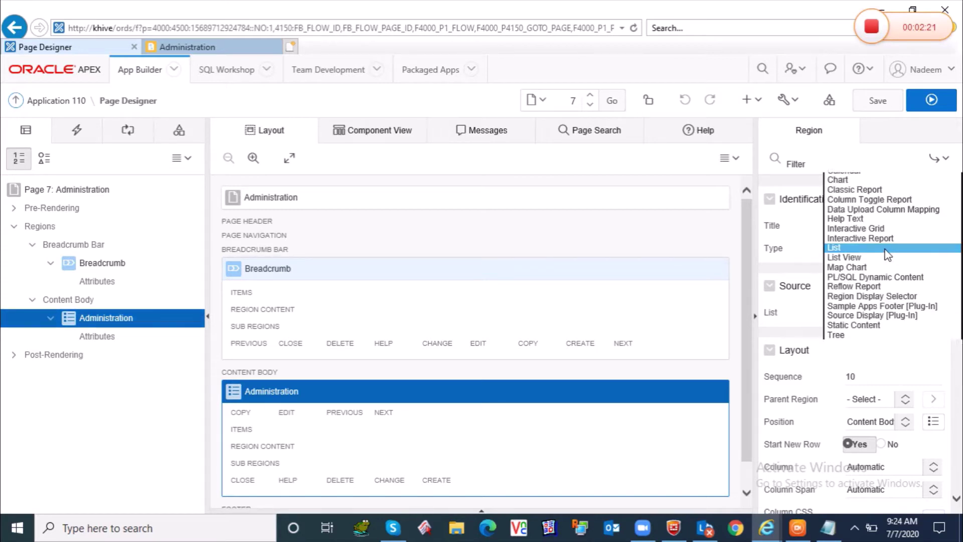
click(885, 249)
click(904, 314)
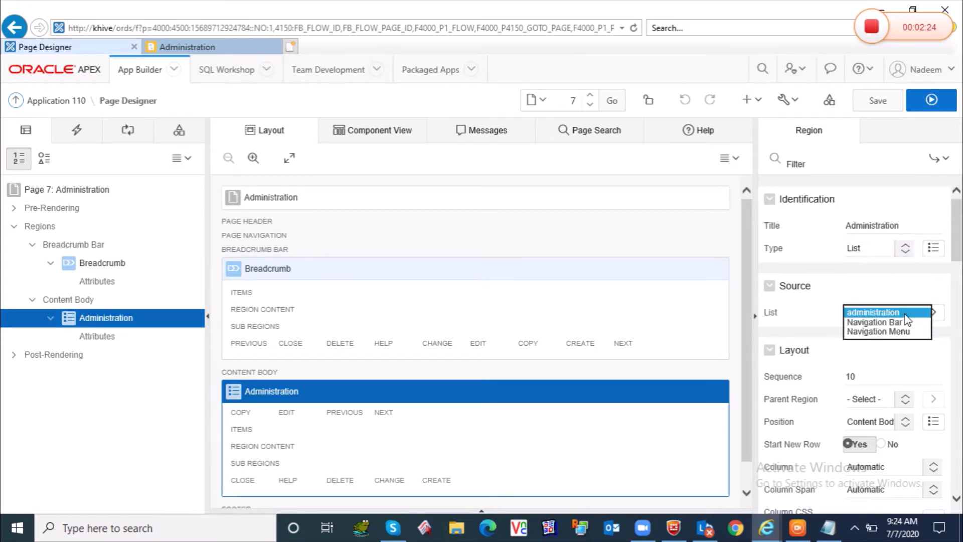
click(873, 315)
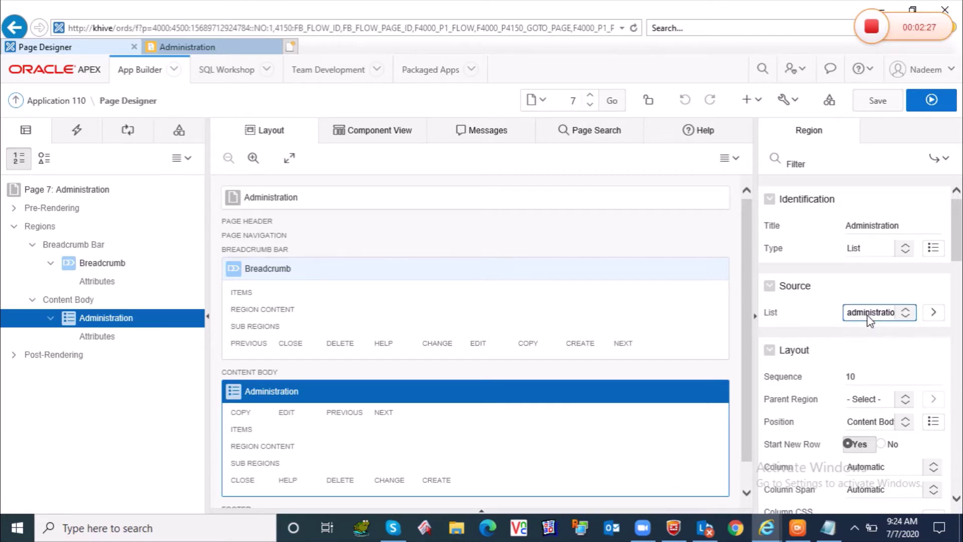
click(867, 316)
click(867, 316)
Review the Administration region's template options and cancel out of the dialog
drag(957, 255, 958, 313)
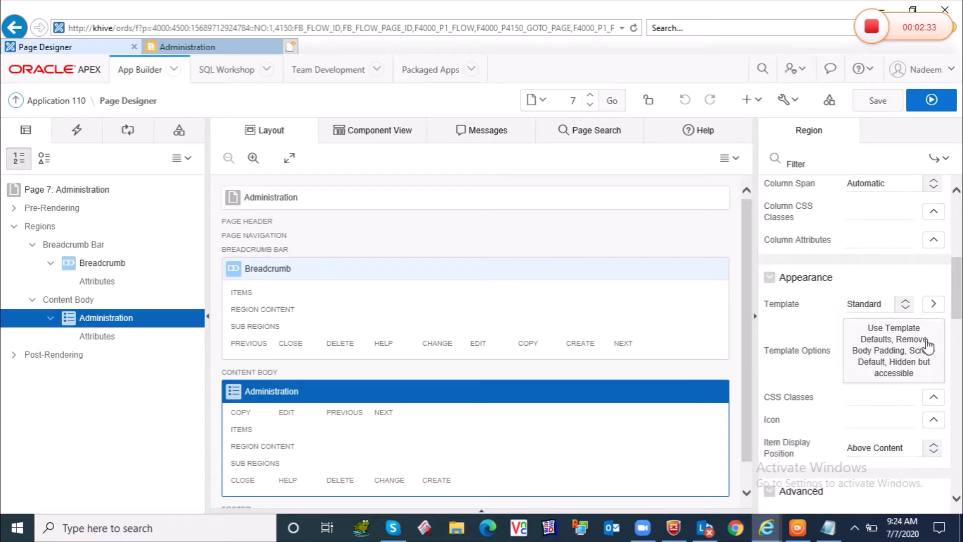
click(902, 363)
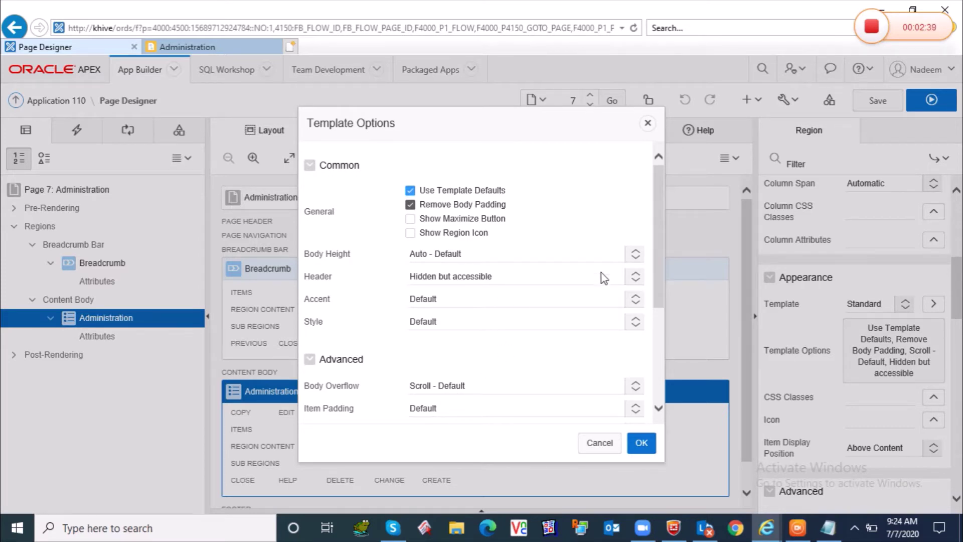
click(600, 444)
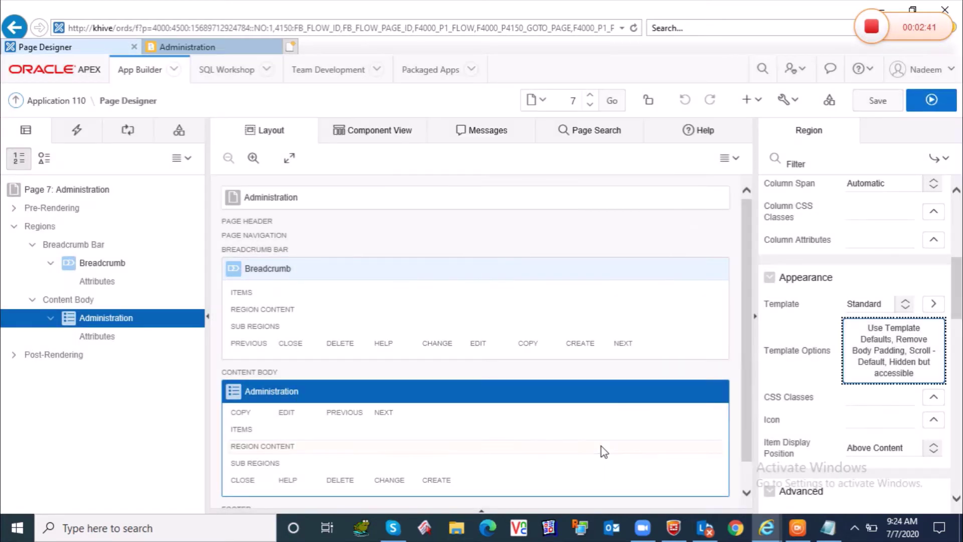
drag(958, 289, 958, 233)
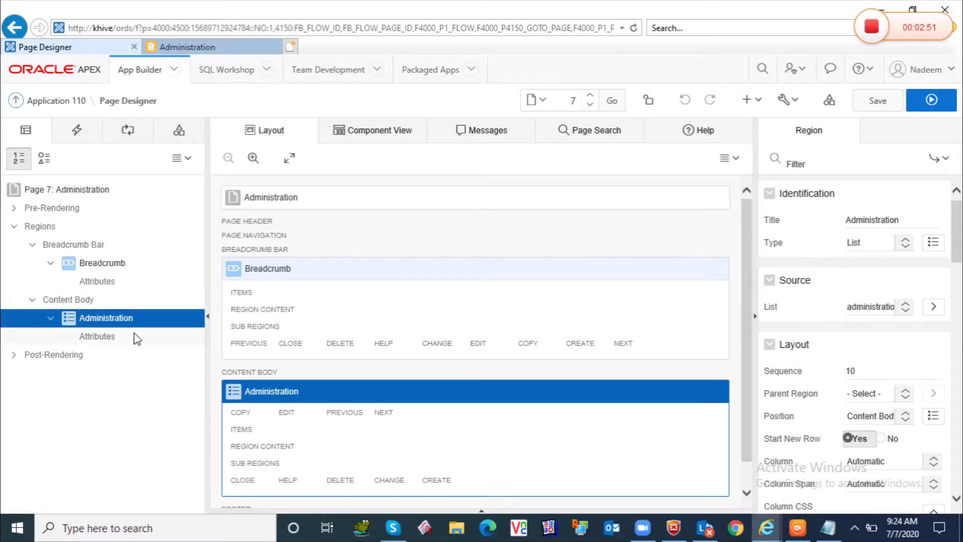
Open the application's shared Lists, remove the Navigation Menu filter and open the administration list's details
click(828, 100)
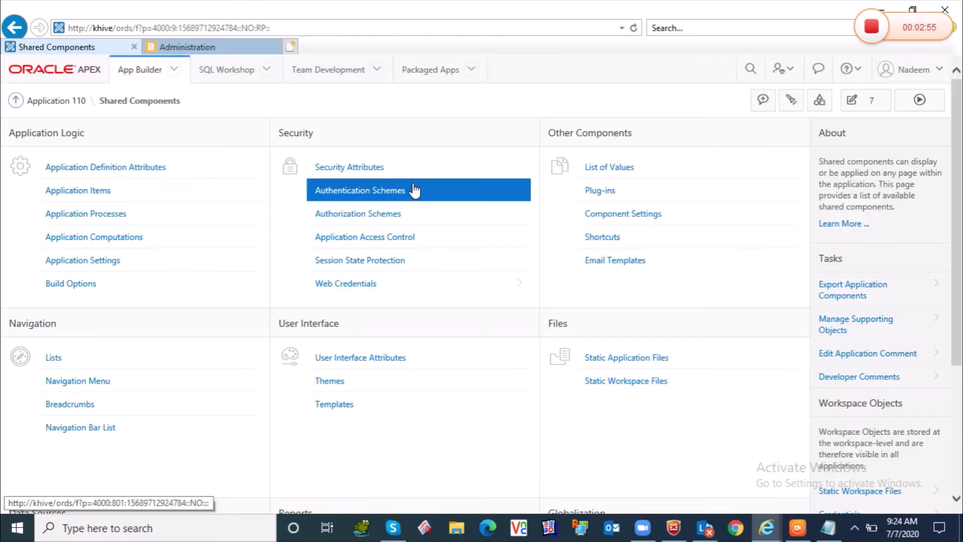
click(69, 383)
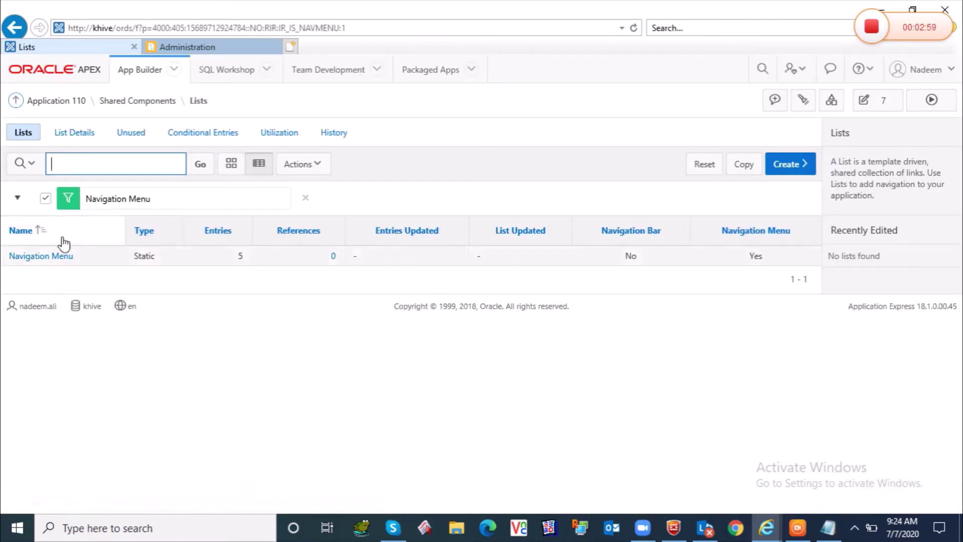
click(306, 199)
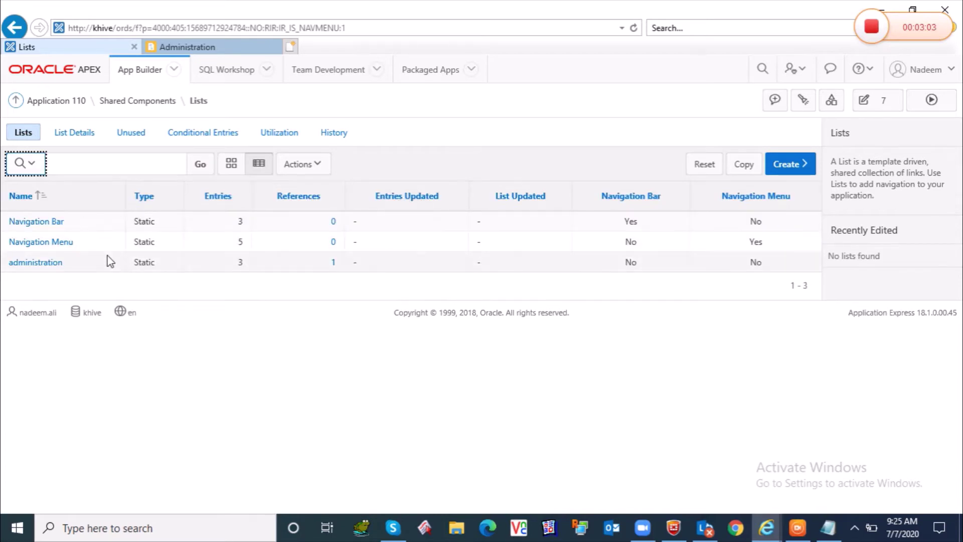
click(37, 264)
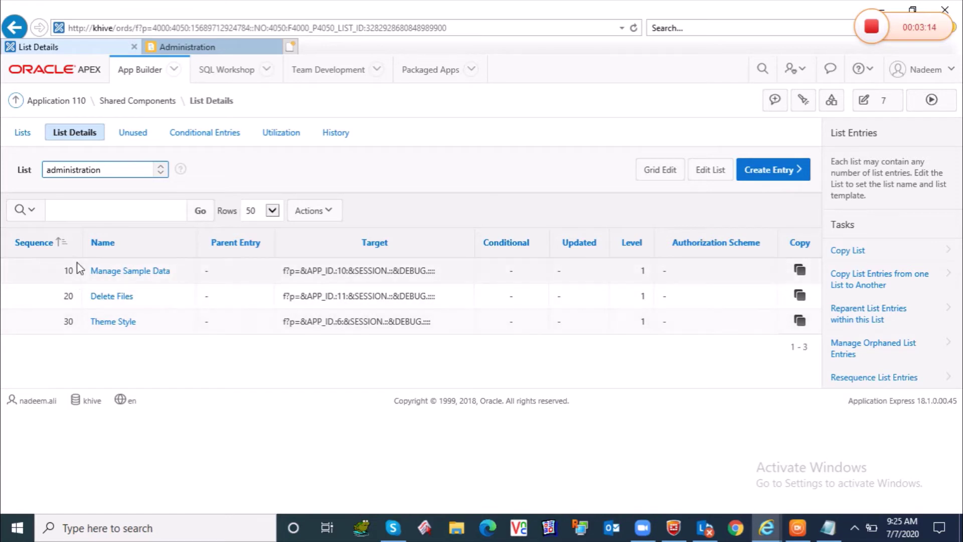
Compare the administration list with the running Administration page and examine the target URL of each of its entries
click(187, 47)
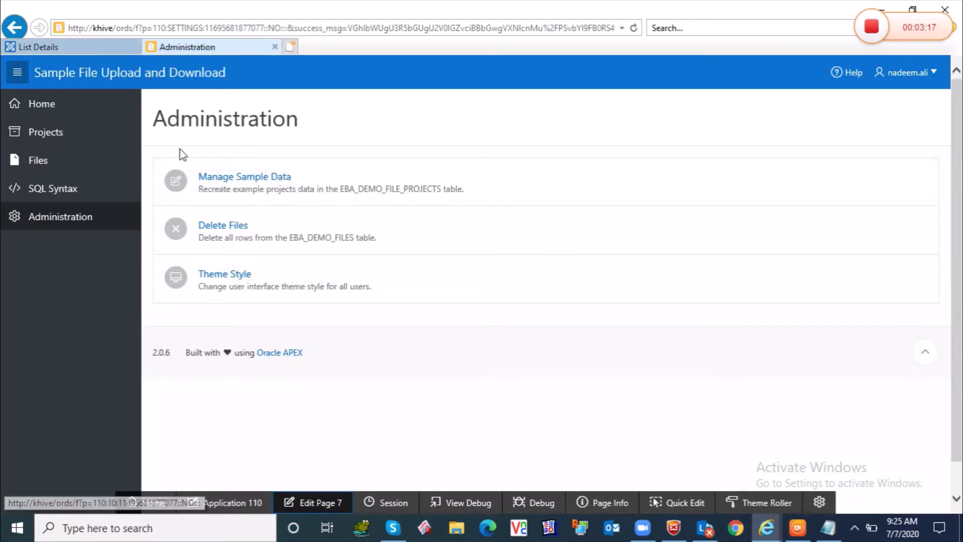
click(103, 50)
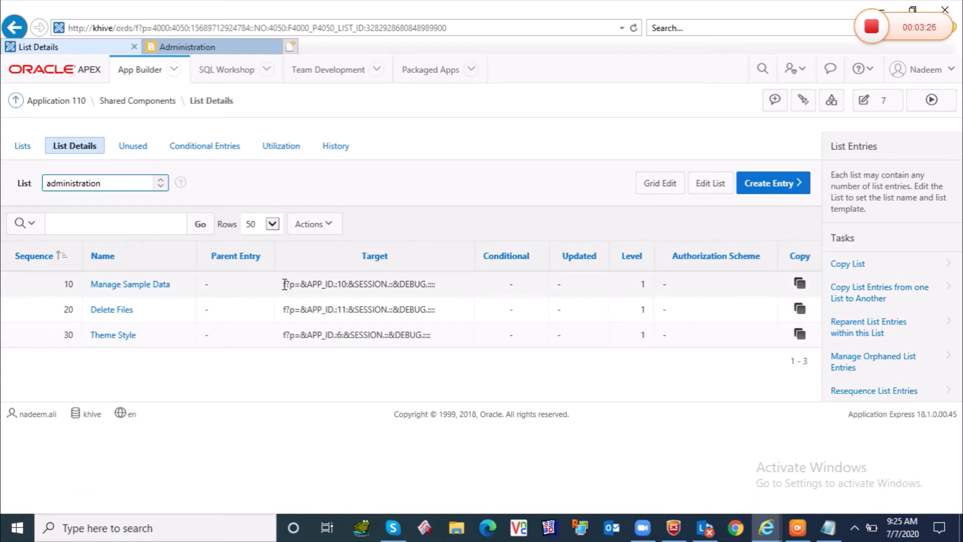
drag(284, 285, 412, 284)
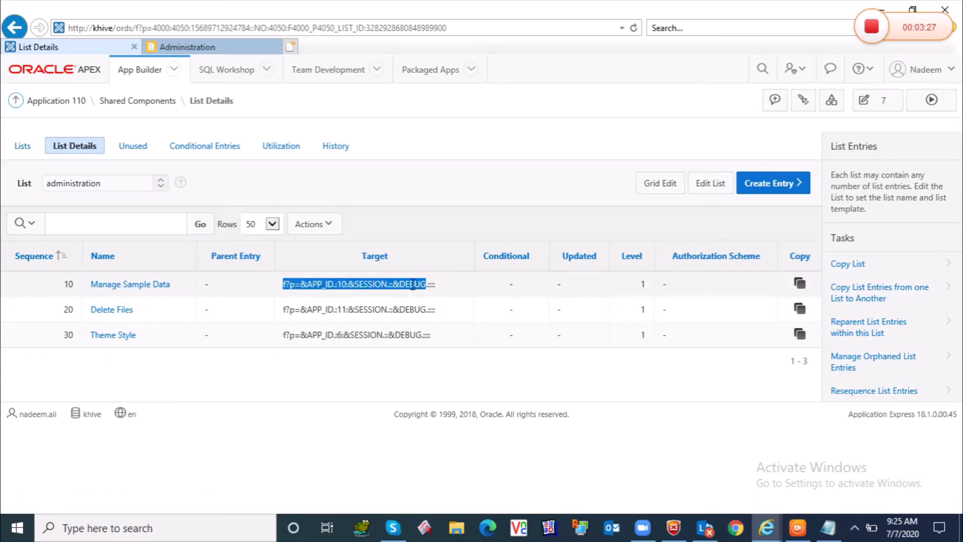
click(443, 288)
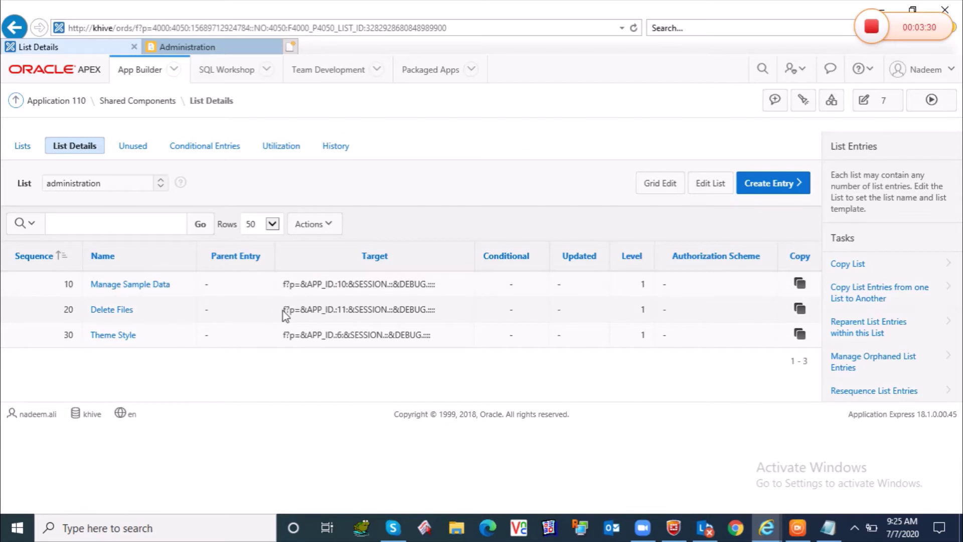
drag(282, 309, 486, 317)
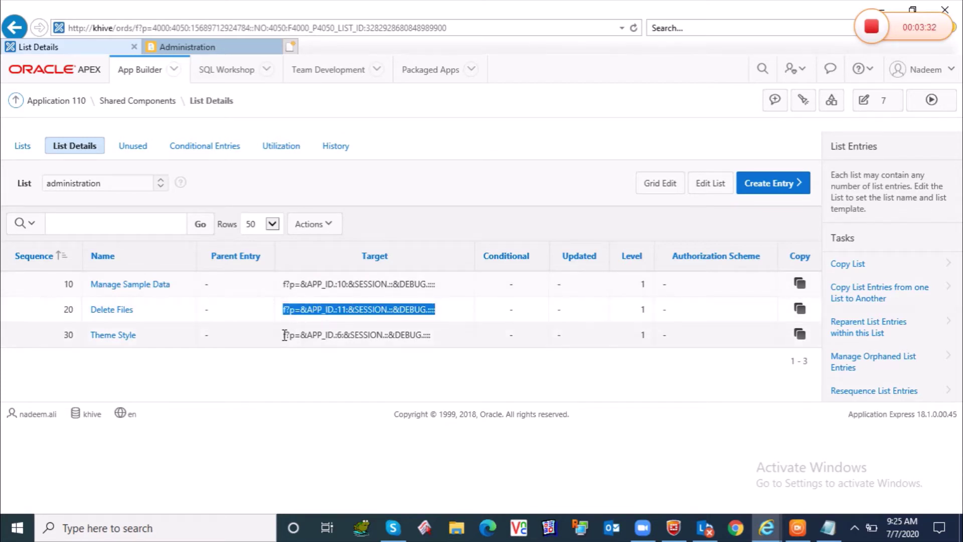
drag(284, 335, 447, 333)
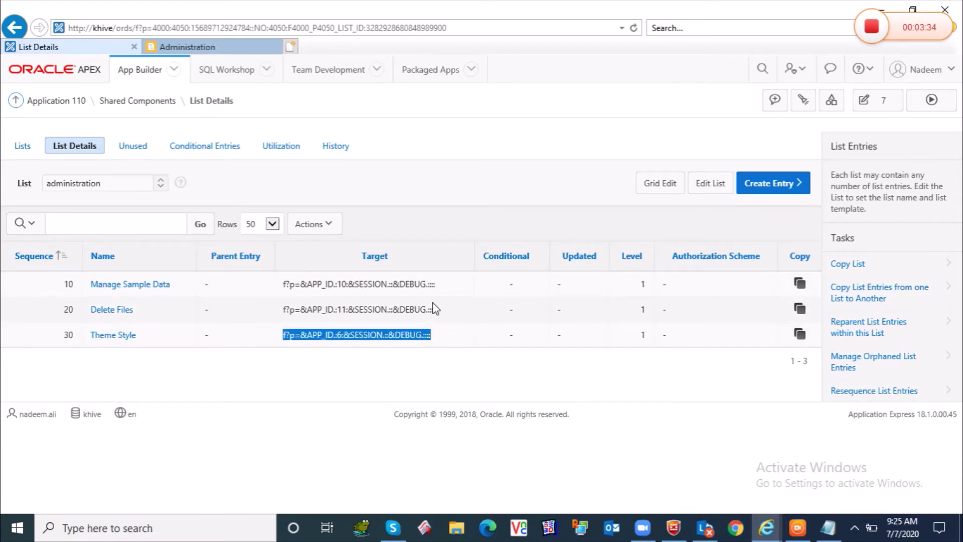
click(233, 457)
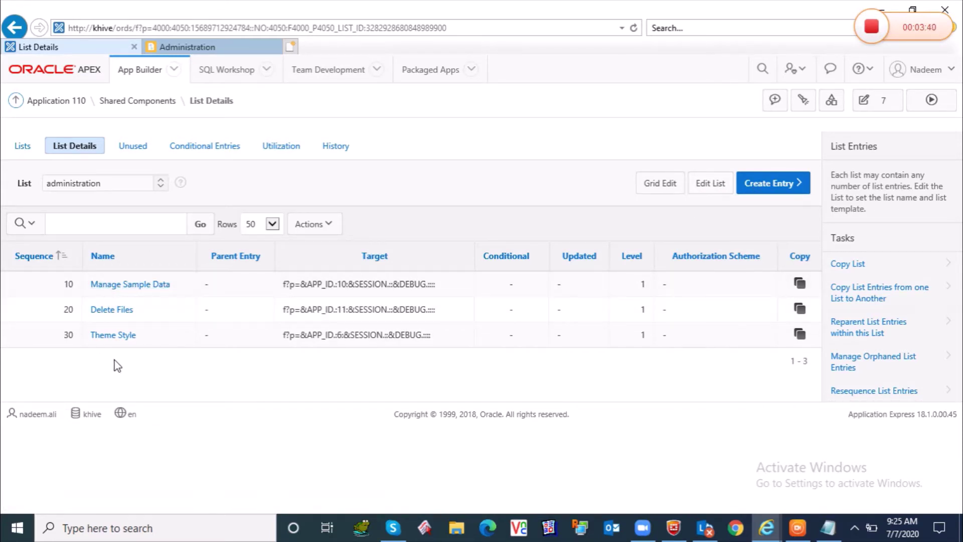
Open the Manage Sample Data list entry and examine its image class and entry label
click(128, 284)
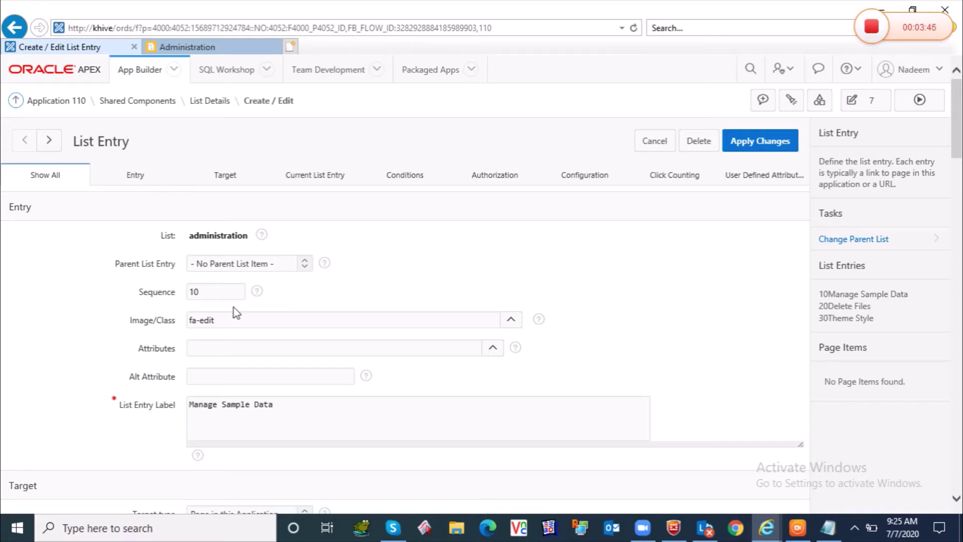
triple_click(219, 321)
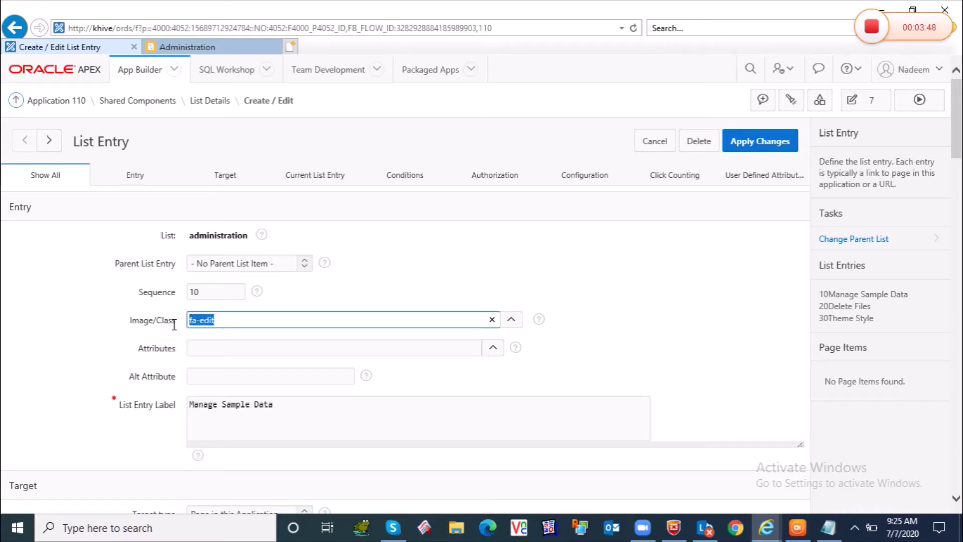
click(610, 318)
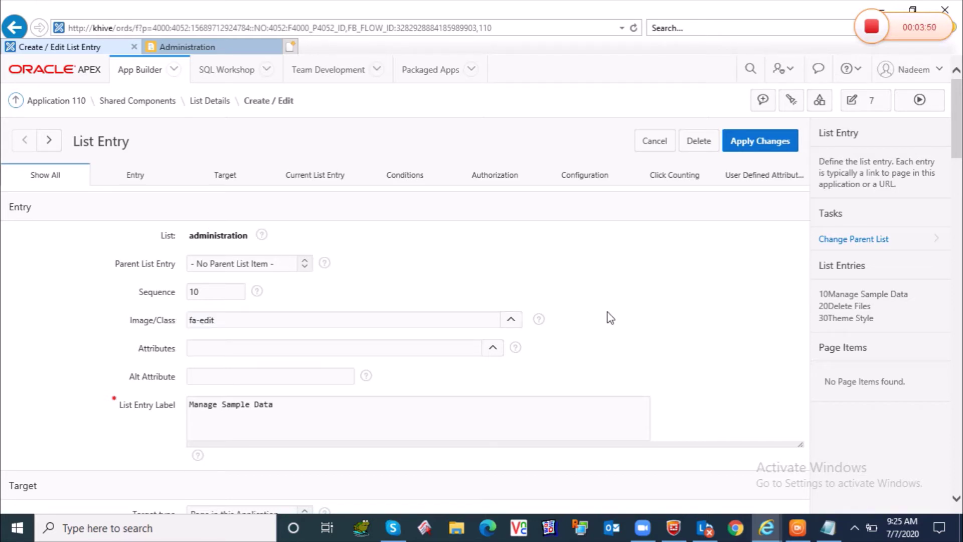
drag(960, 134, 960, 164)
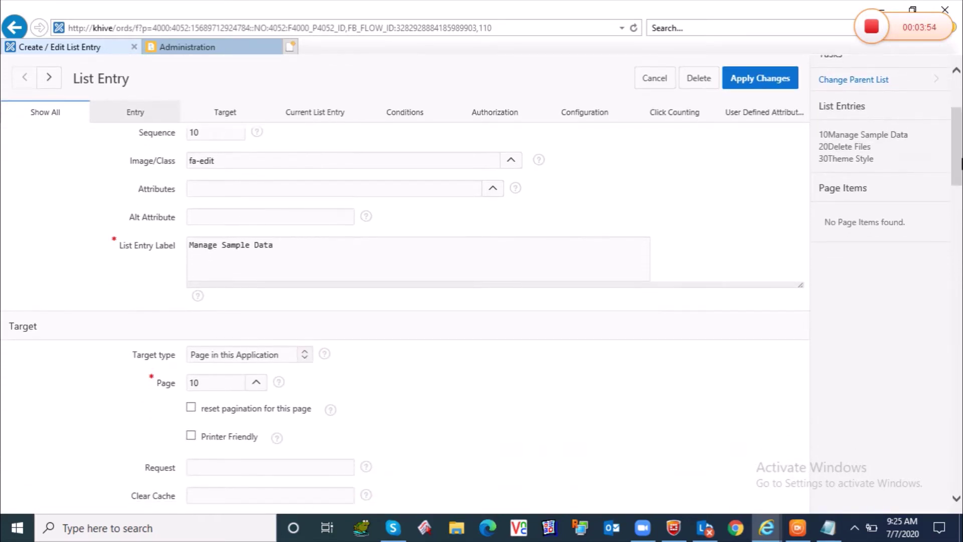
drag(288, 249, 187, 246)
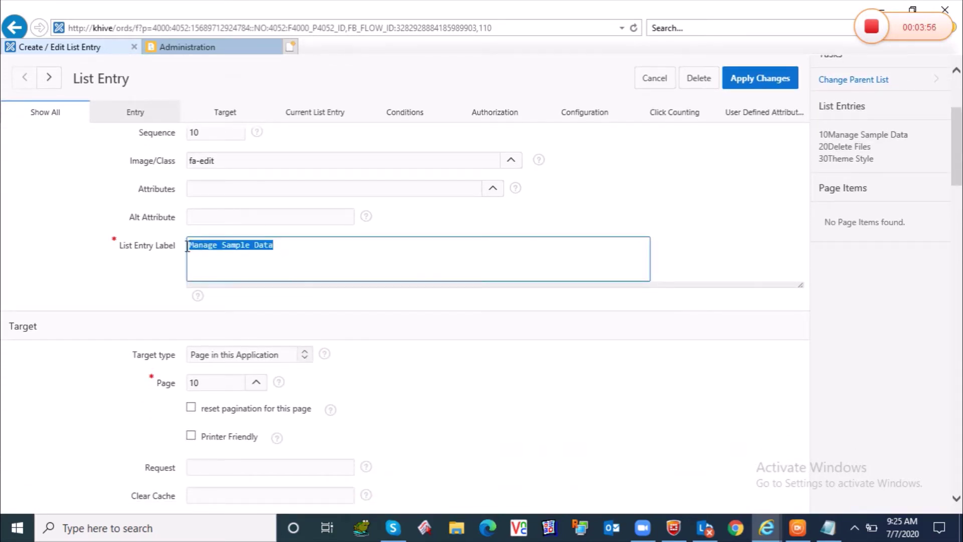
click(307, 250)
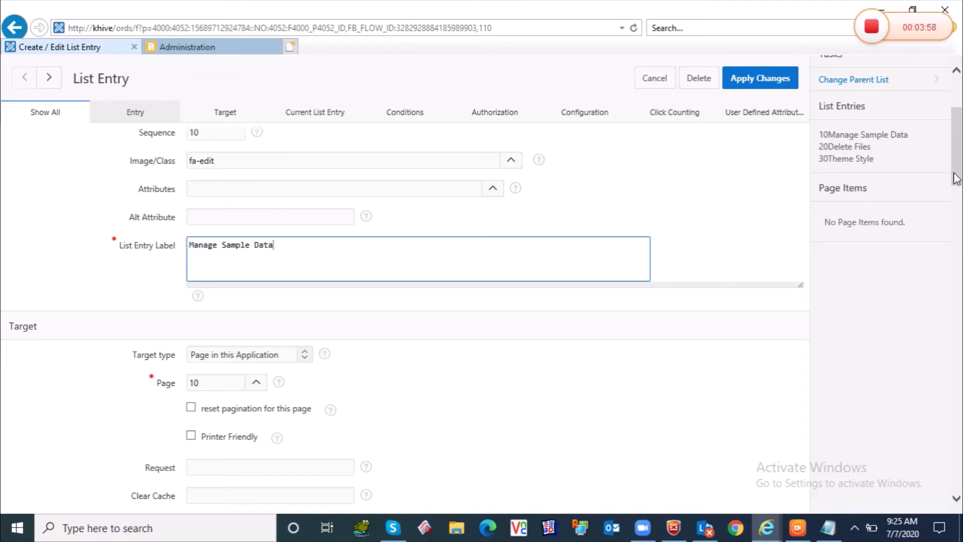
Review the Manage Sample Data entry's target page and the available pages without changing it, and return to the list details
drag(961, 161, 961, 188)
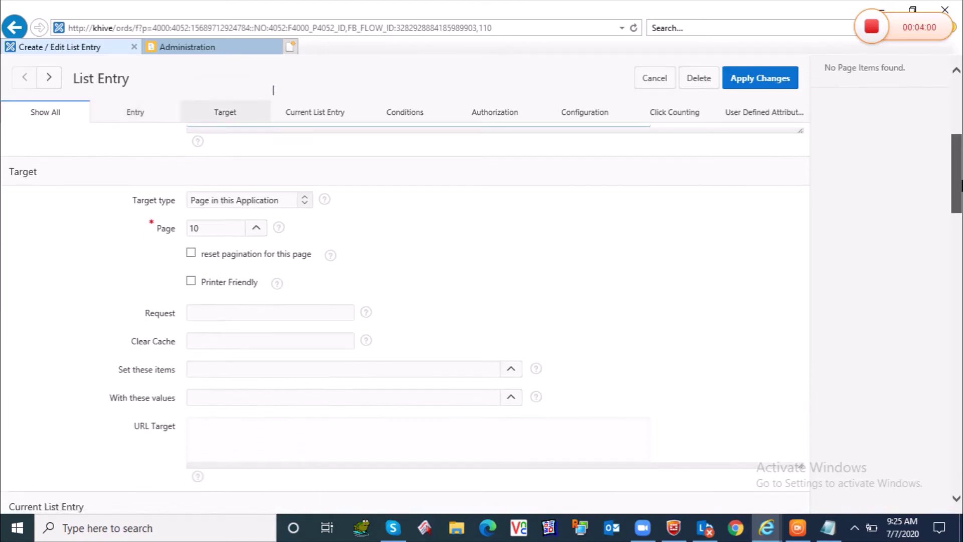
click(256, 228)
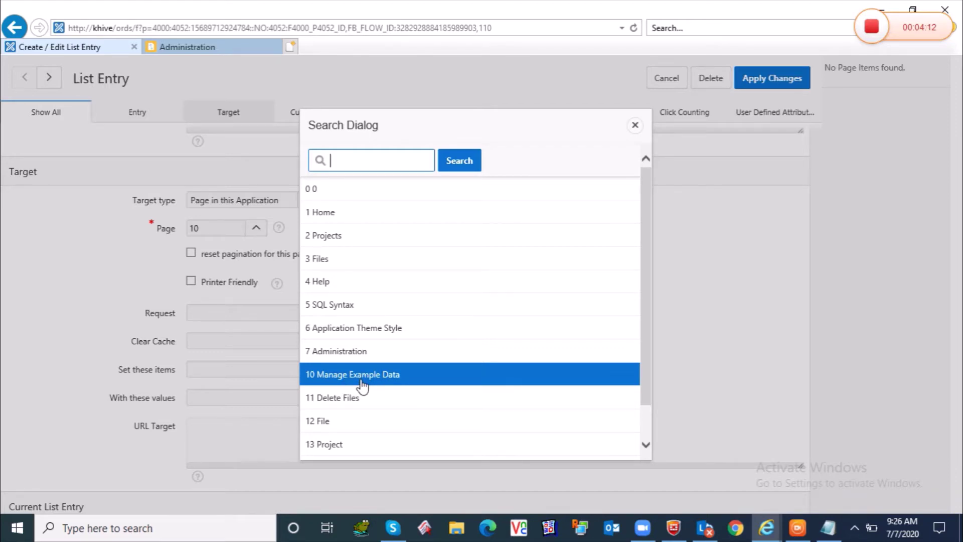
click(635, 125)
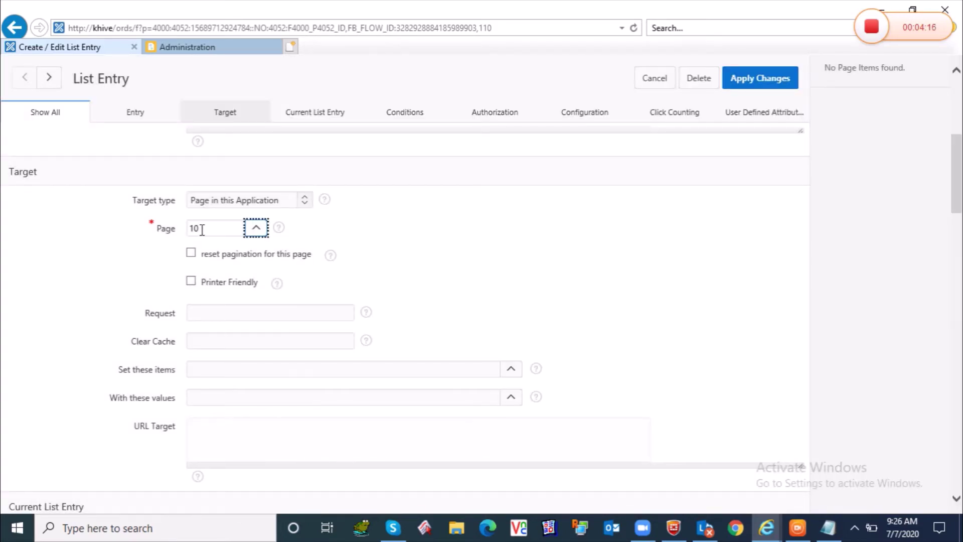
drag(201, 229, 171, 230)
click(477, 242)
drag(960, 199, 960, 145)
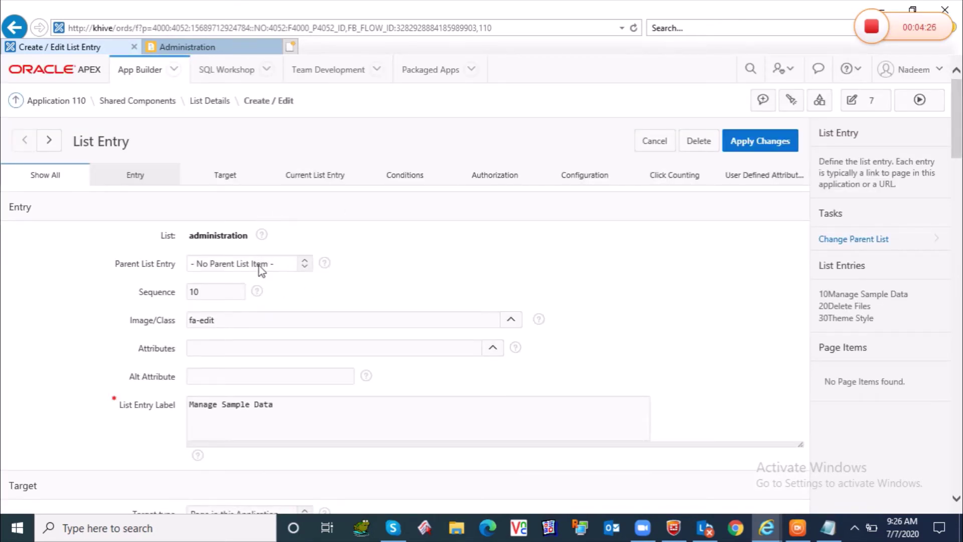
scroll(55, 100, up, 1)
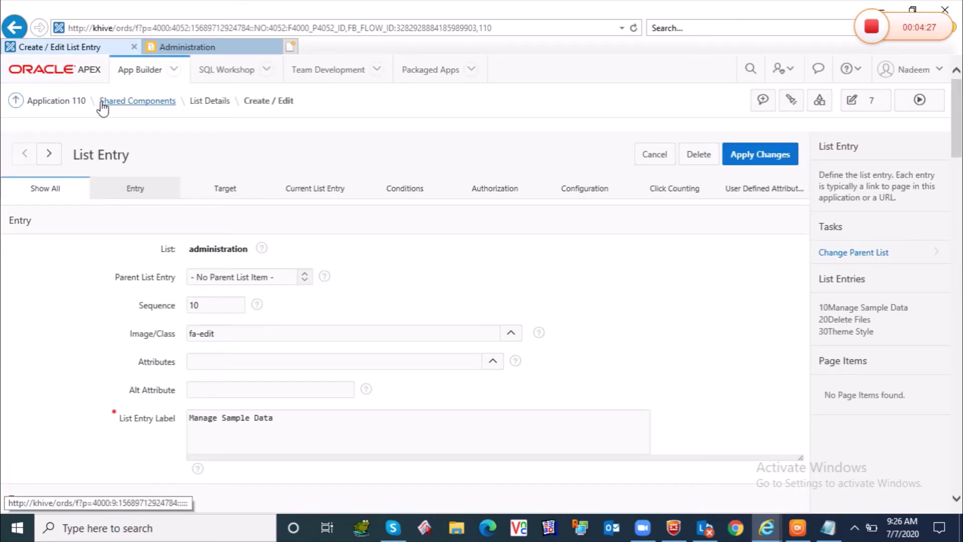
click(210, 102)
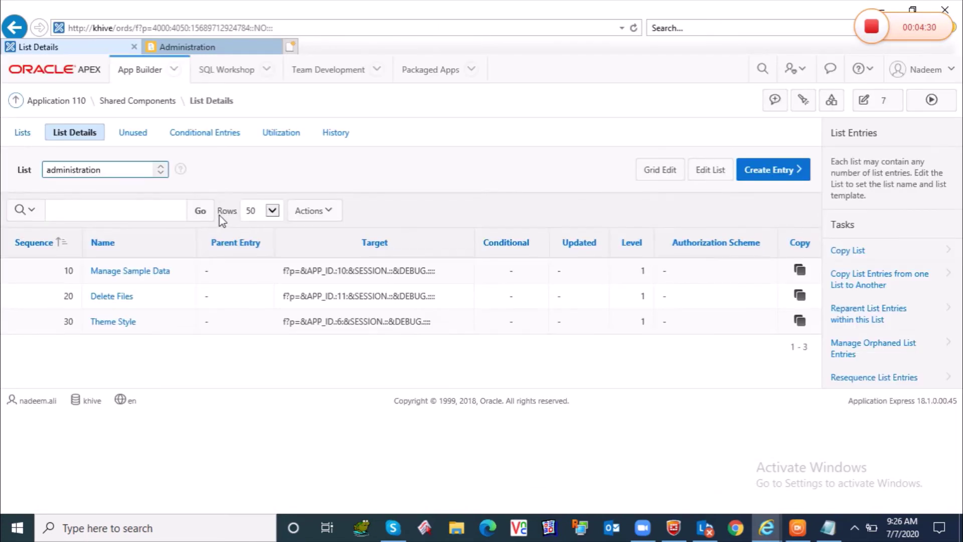
Review the Delete Files entry's image class, label and sequence, and return to the list details
click(110, 300)
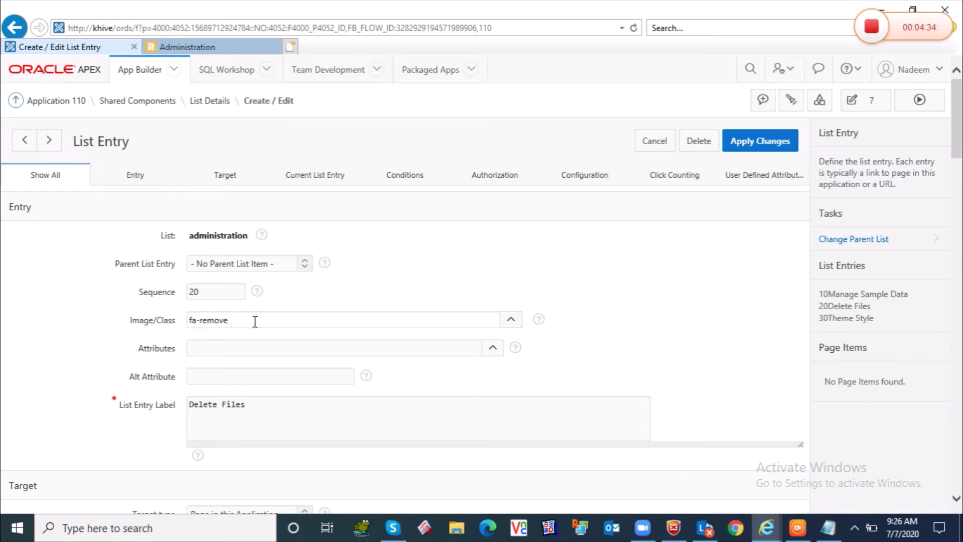
drag(255, 321, 179, 320)
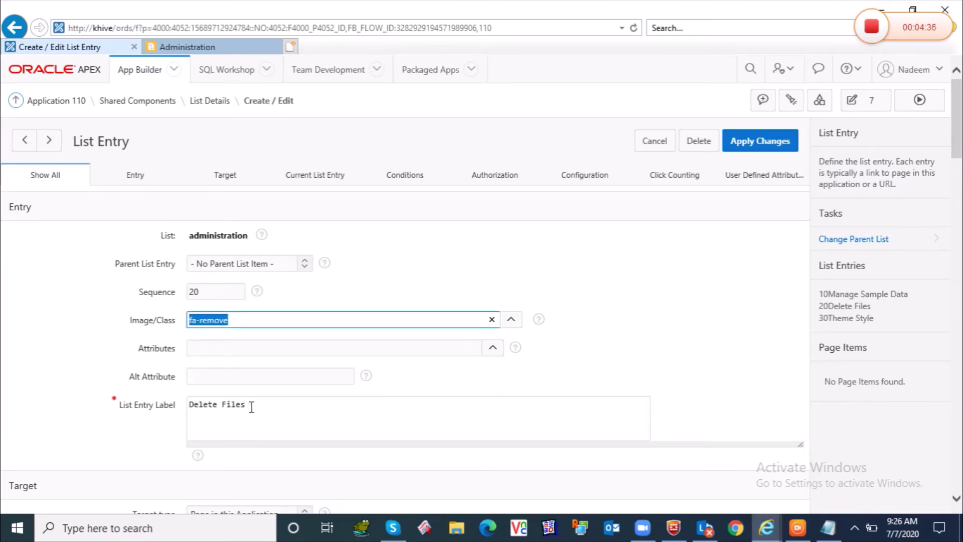
triple_click(203, 407)
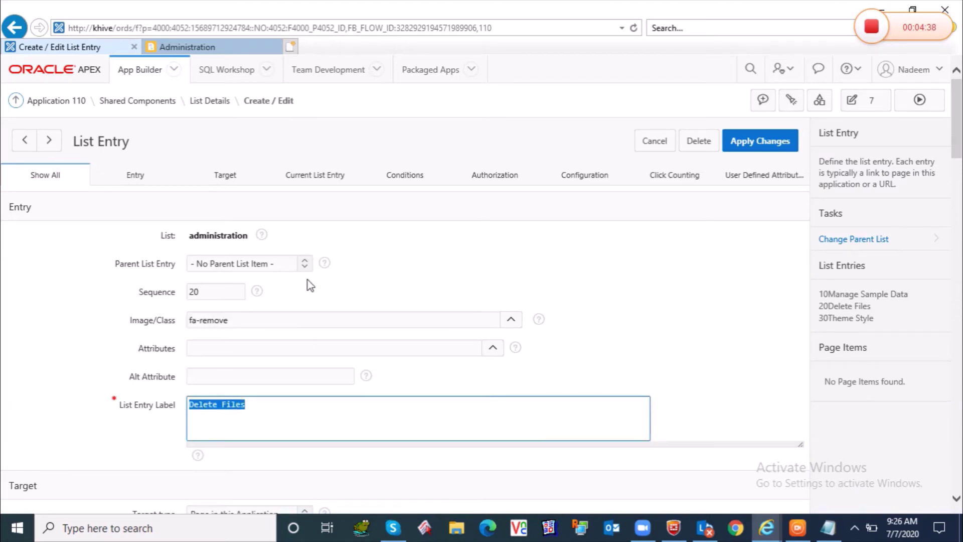
click(204, 291)
drag(205, 291, 174, 296)
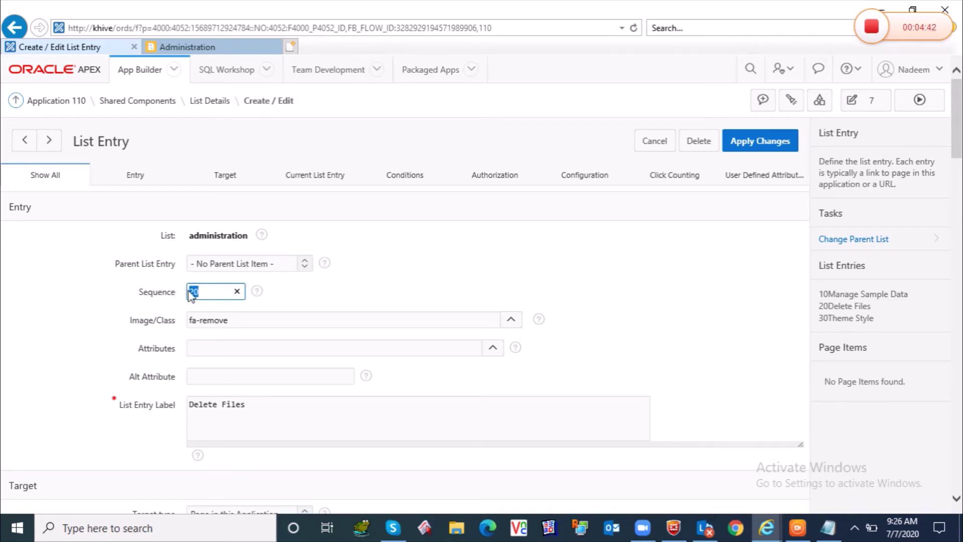
click(384, 251)
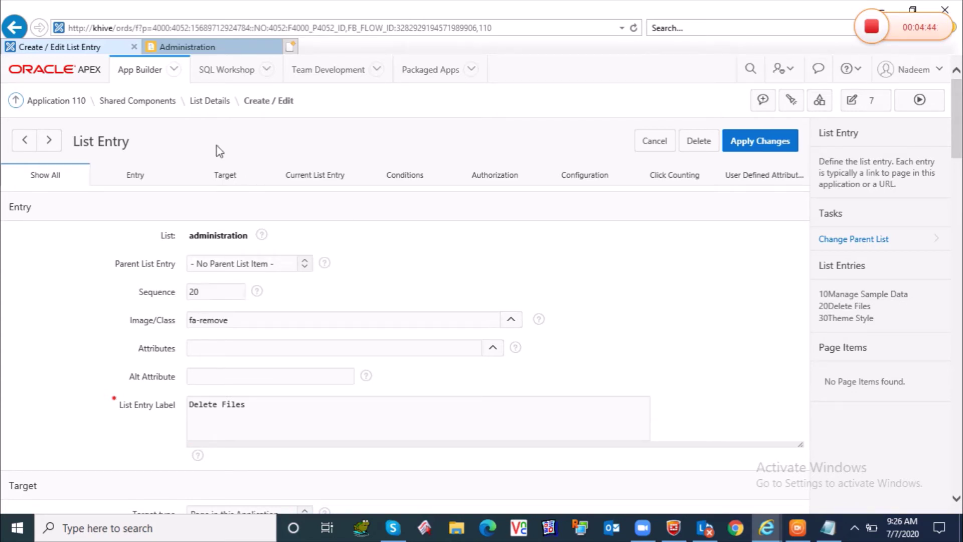
click(219, 107)
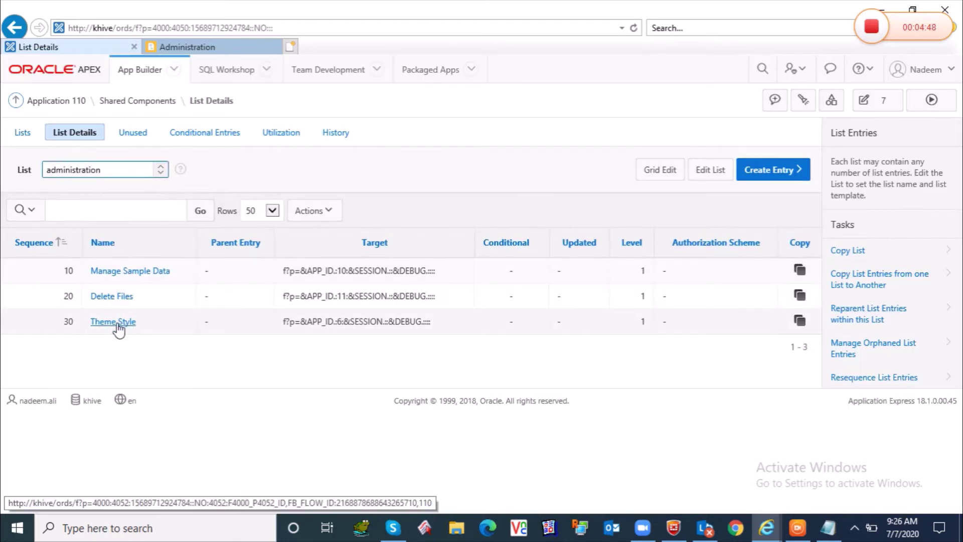
Open the Theme Style list entry and review its image class, label and target page settings
click(123, 325)
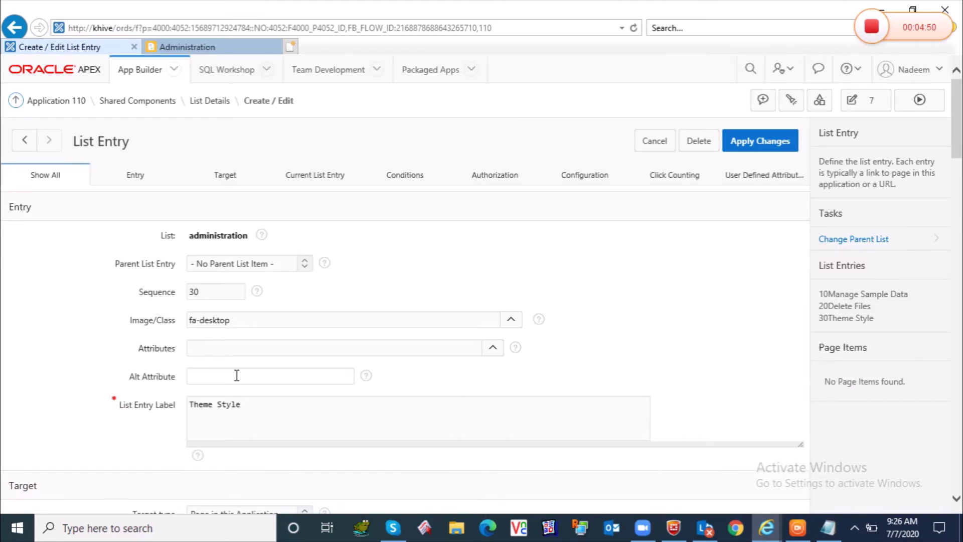
drag(254, 314, 179, 319)
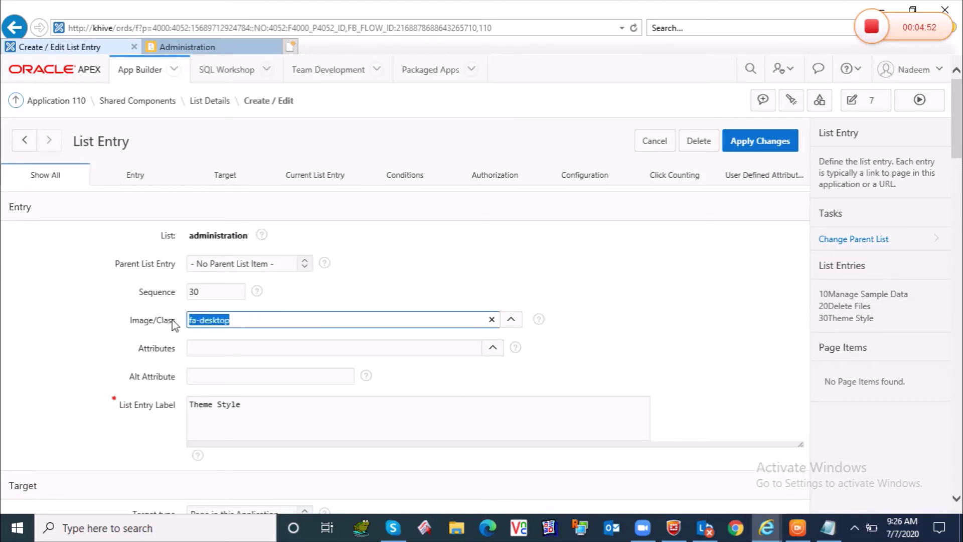
click(216, 285)
drag(254, 406, 155, 401)
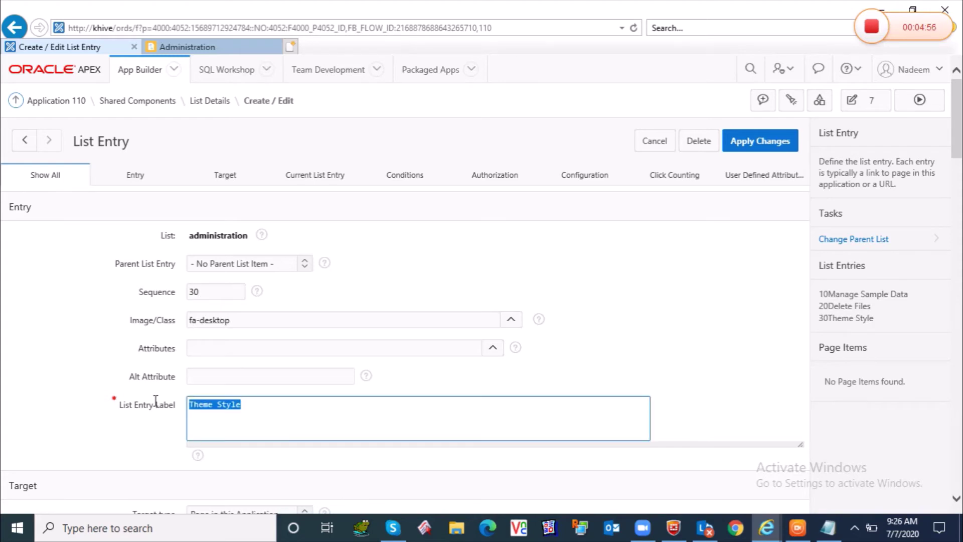
click(259, 415)
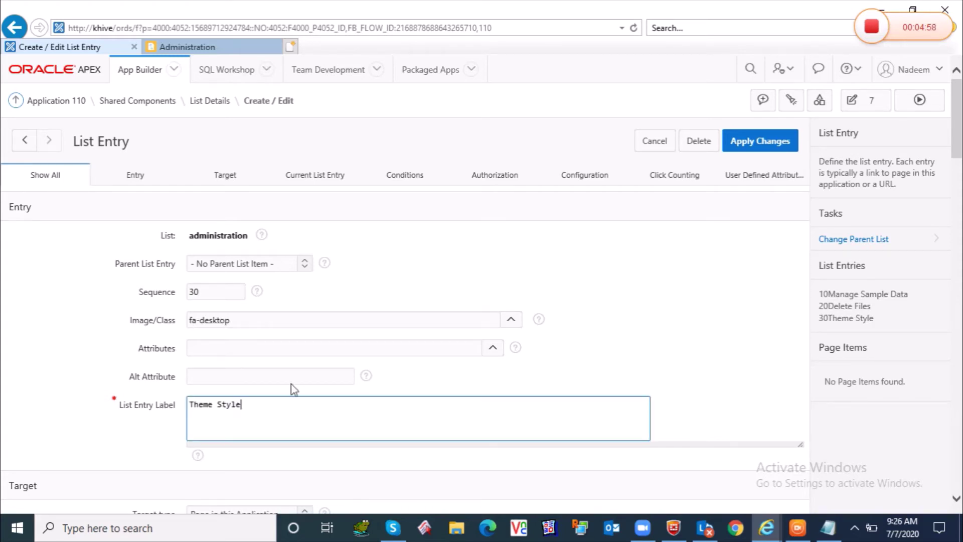
drag(959, 125, 960, 181)
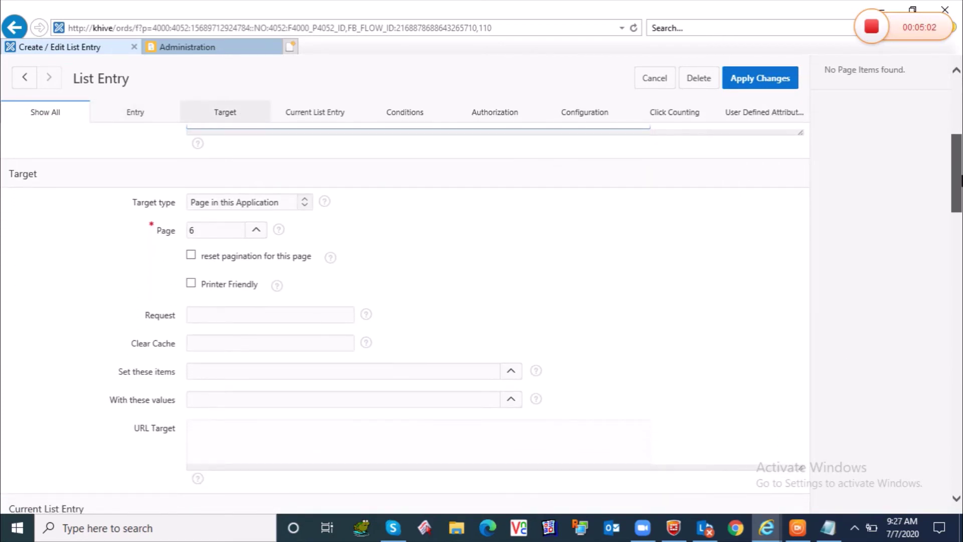
scroll(241, 91, up, 1)
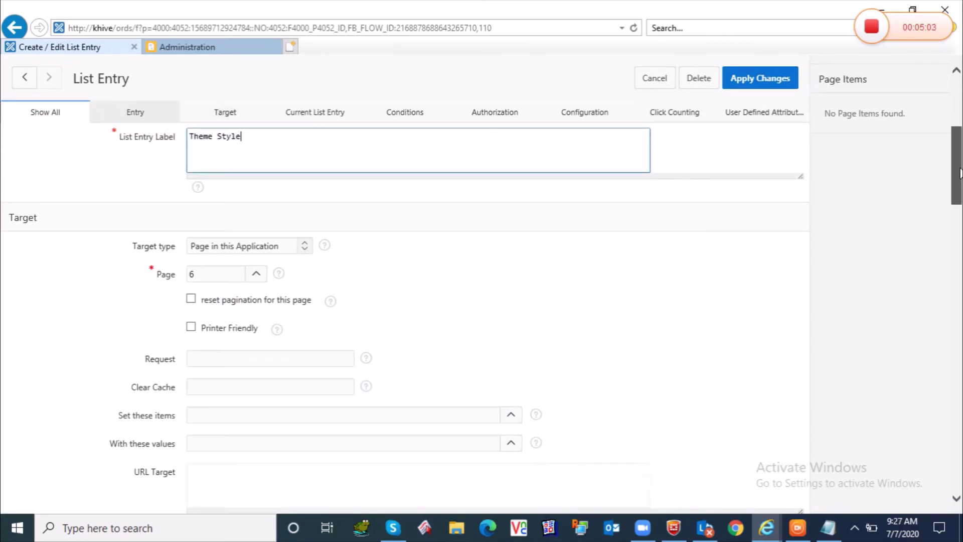
Review the pages available as the Theme Style entry's target without changing it, and return to the list details
click(259, 275)
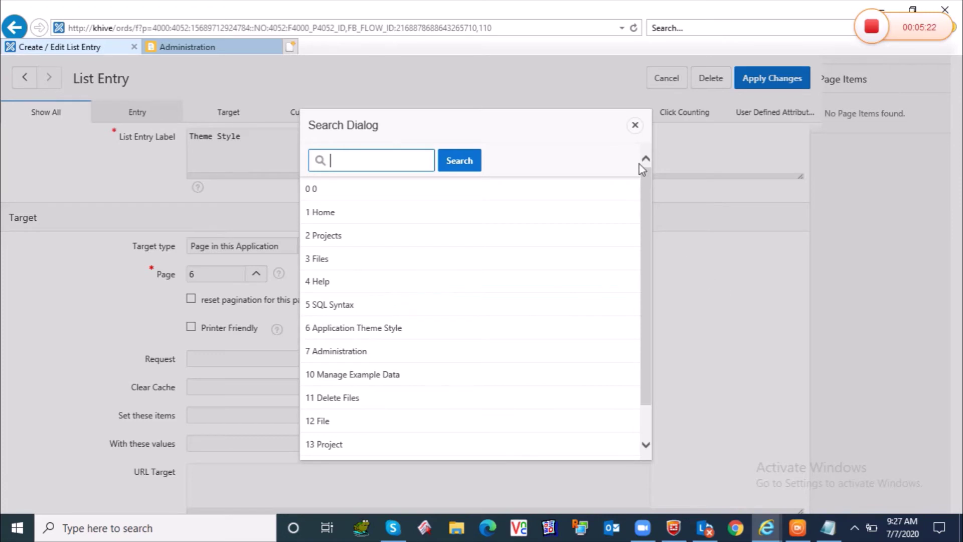
click(635, 125)
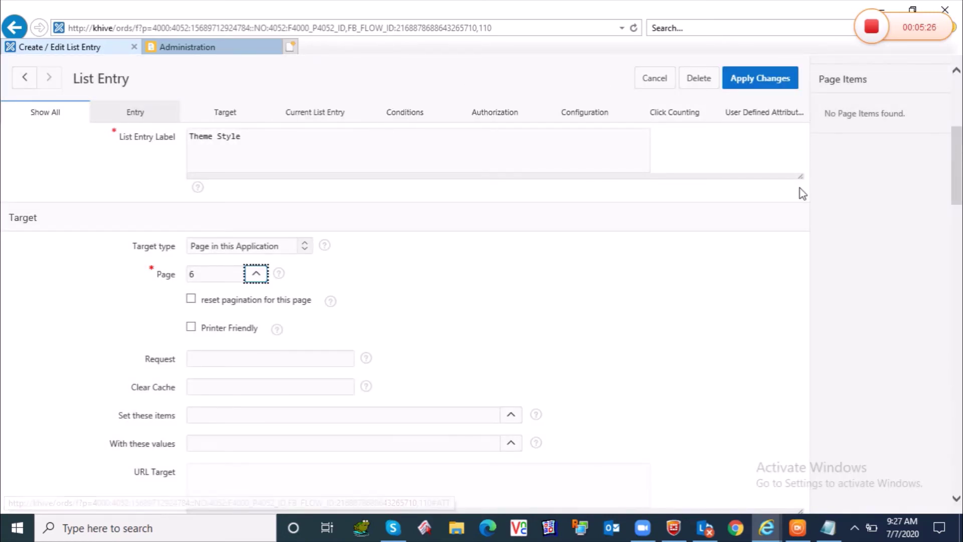
drag(957, 160, 957, 112)
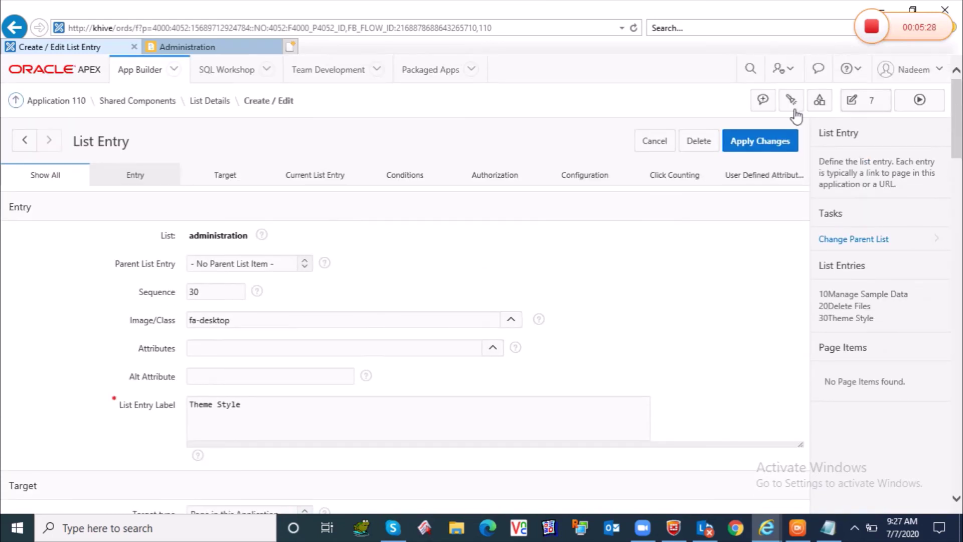
click(202, 101)
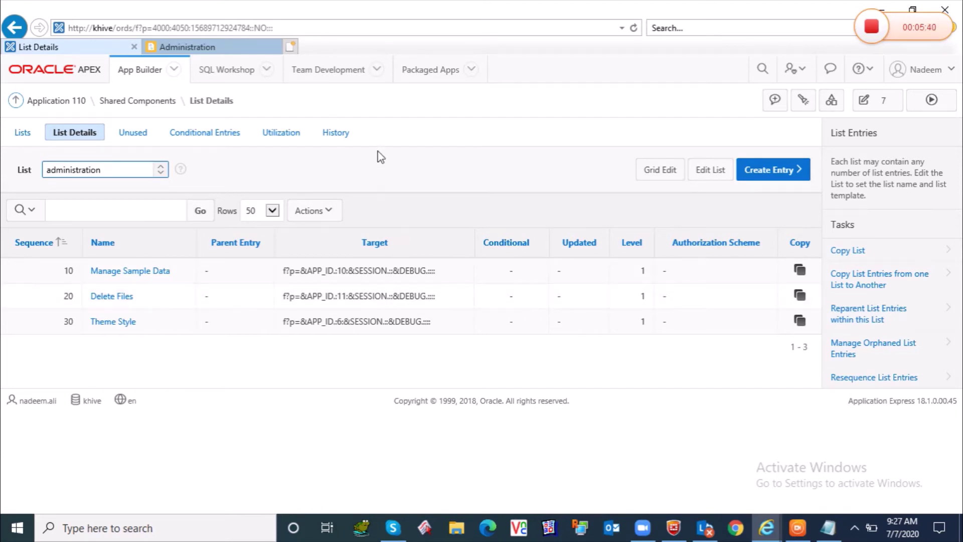
Open page 7 of the running app in Page Designer and examine the Administration region's source list options, keeping administration
click(222, 48)
click(318, 503)
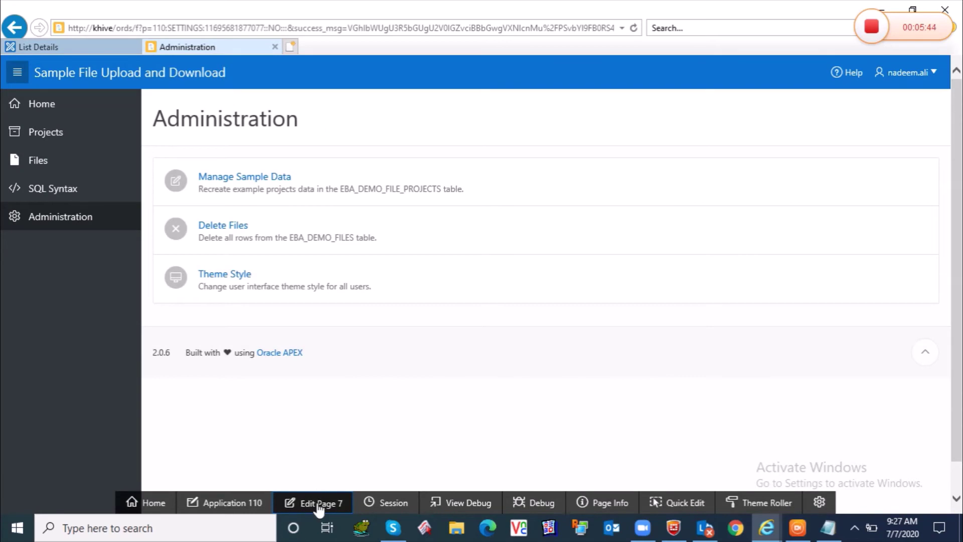
click(94, 50)
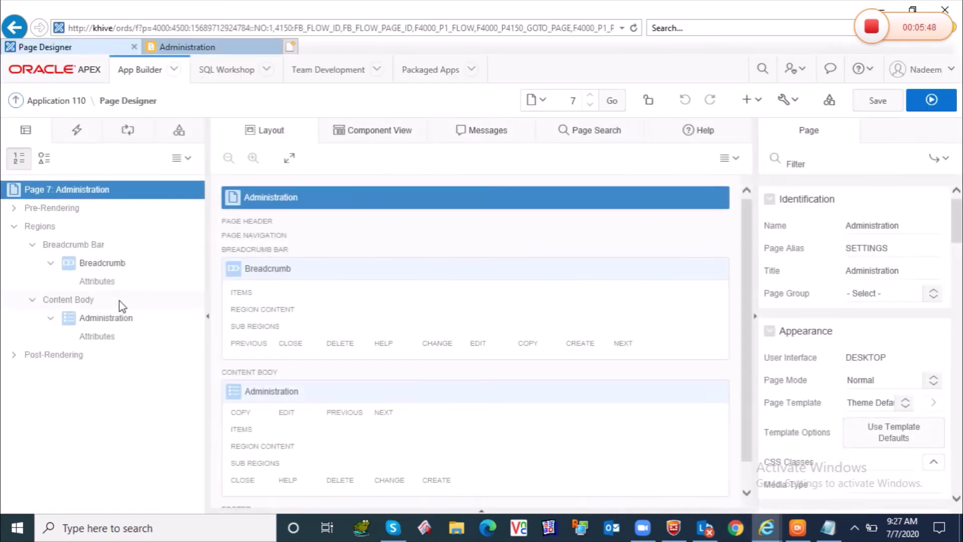
click(113, 318)
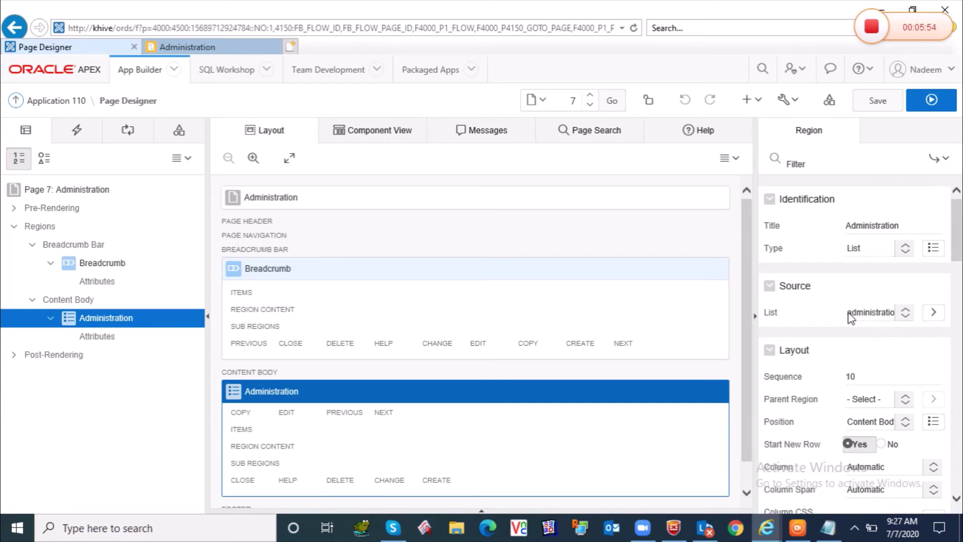
click(881, 312)
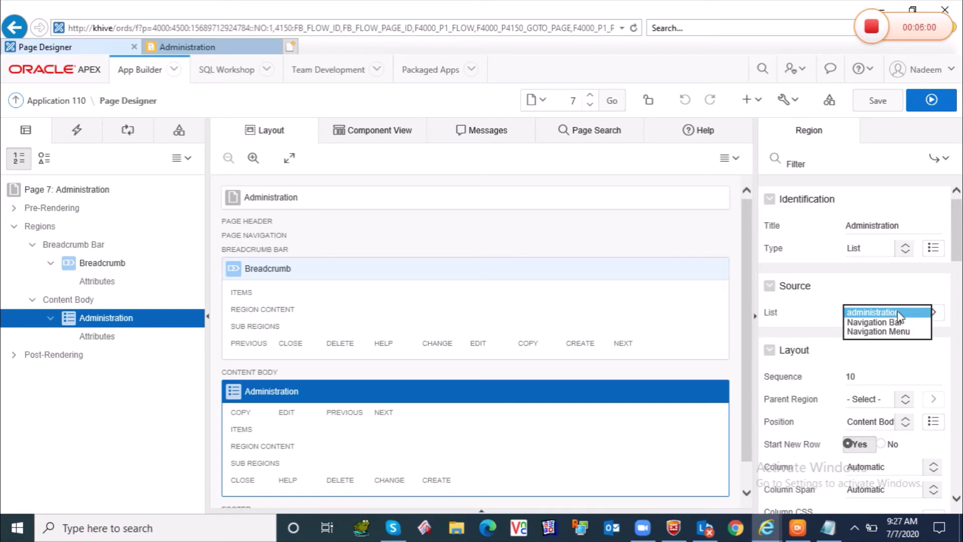
click(897, 313)
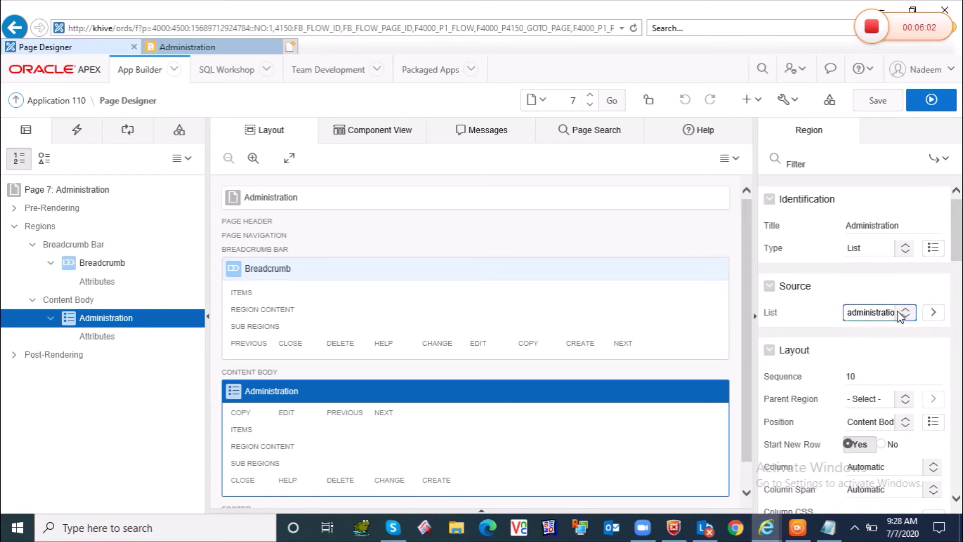
click(890, 312)
click(889, 311)
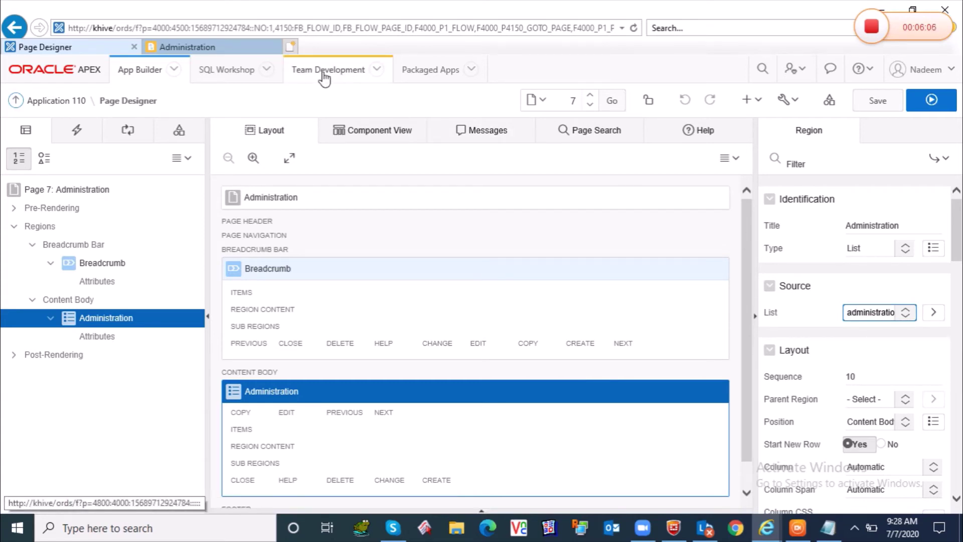
In the running app, visit the Manage Sample Data, Delete Files and Theme Style pages from Administration, cancelling out of each
click(241, 49)
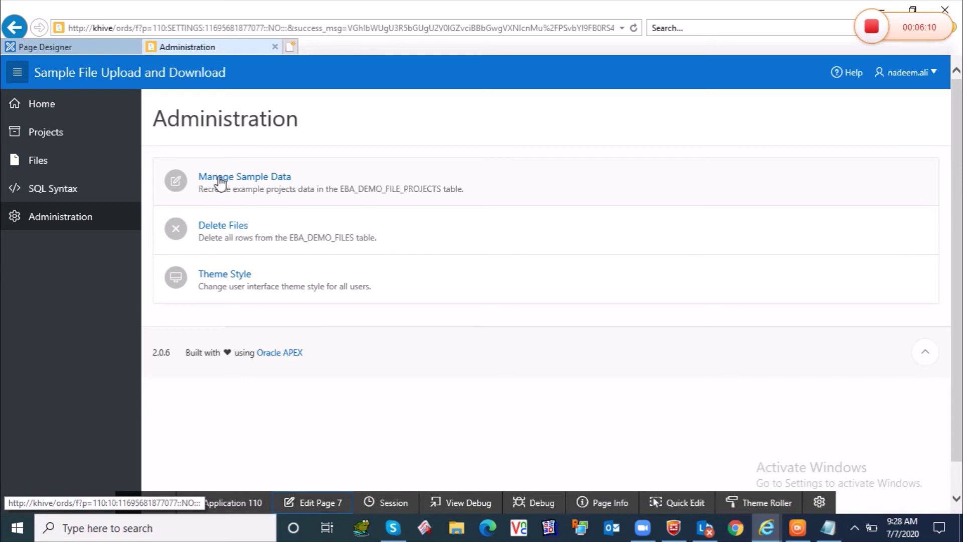
click(219, 177)
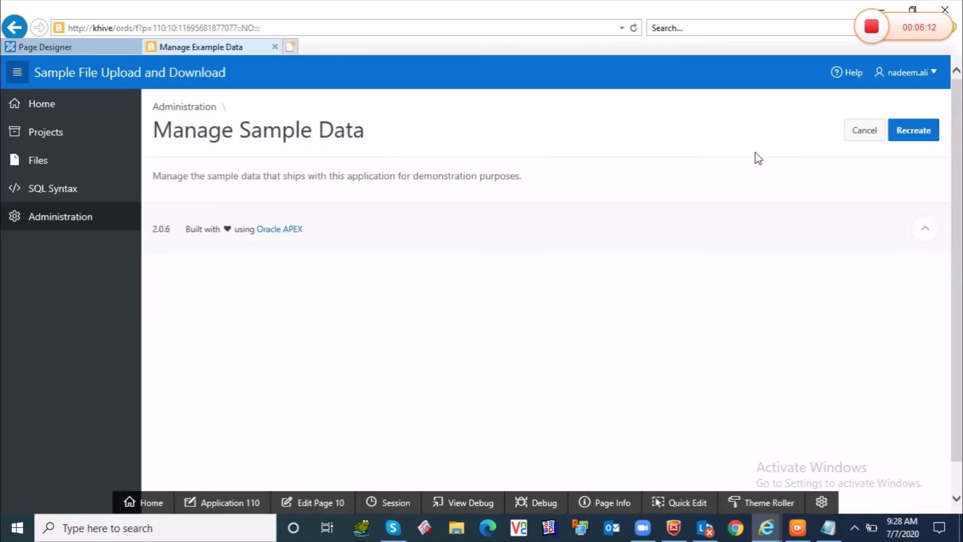
click(855, 133)
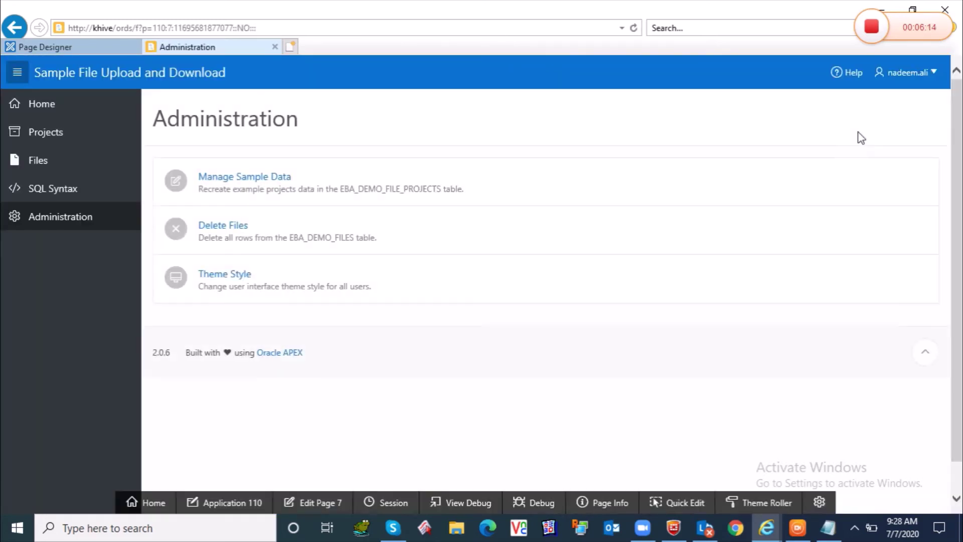
click(274, 240)
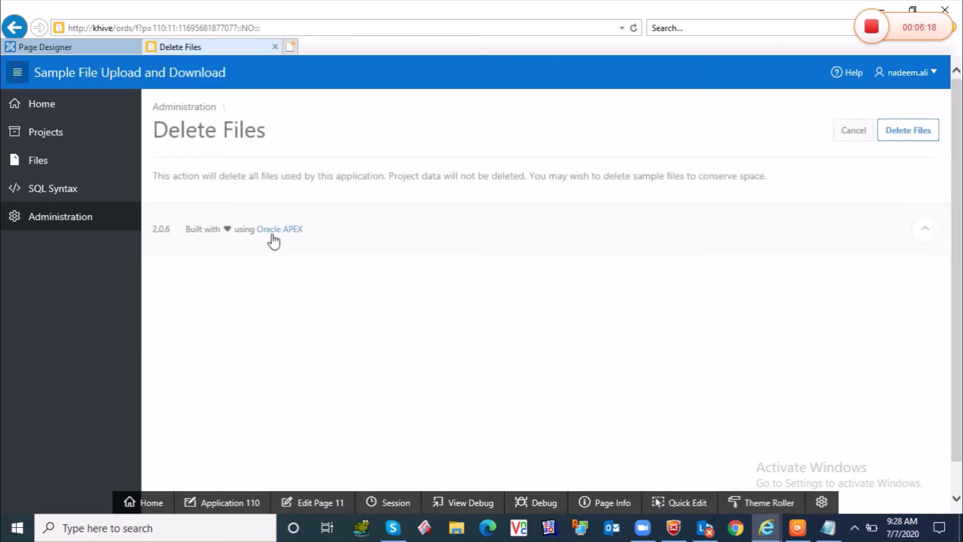
click(861, 135)
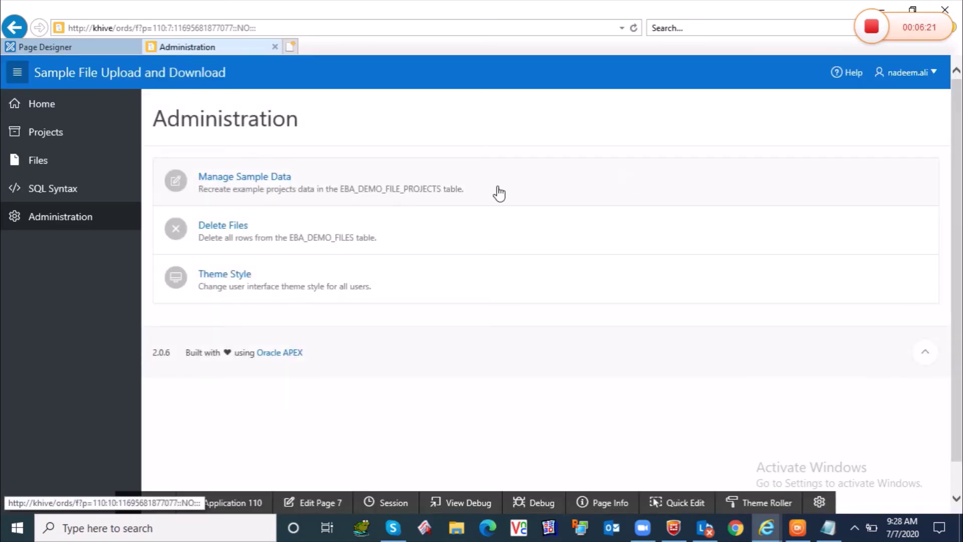
click(245, 275)
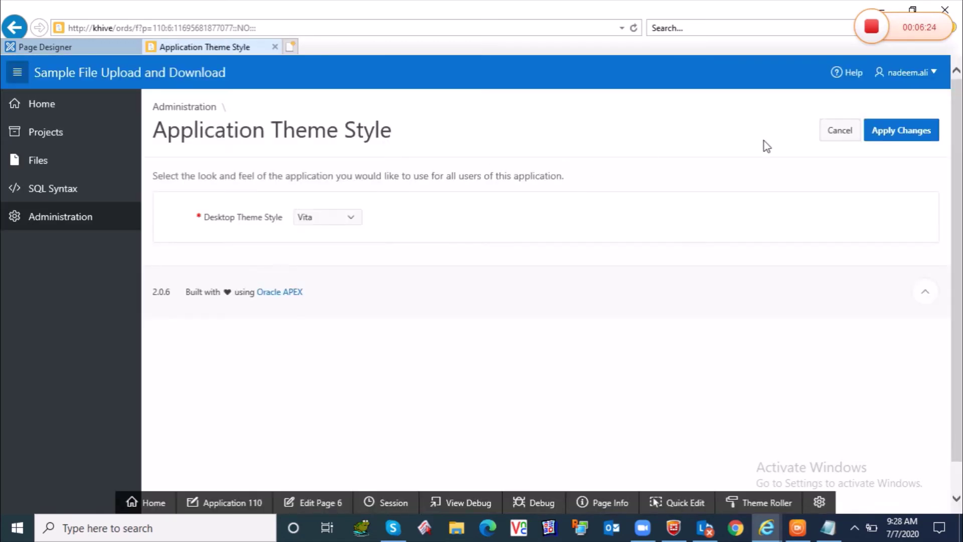
click(839, 133)
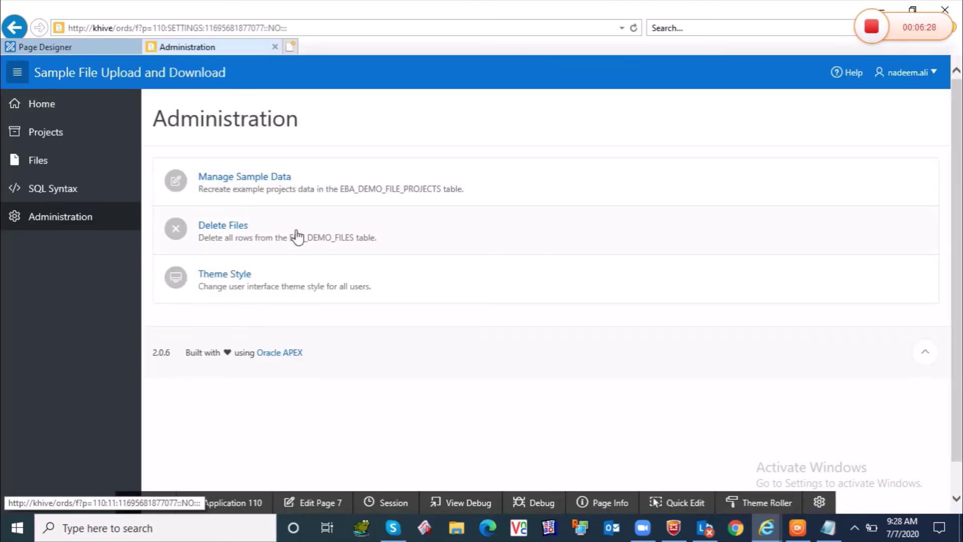
Open the running Manage Sample Data page and use Quick Edit to inspect its Cancel button in Page Designer
click(268, 195)
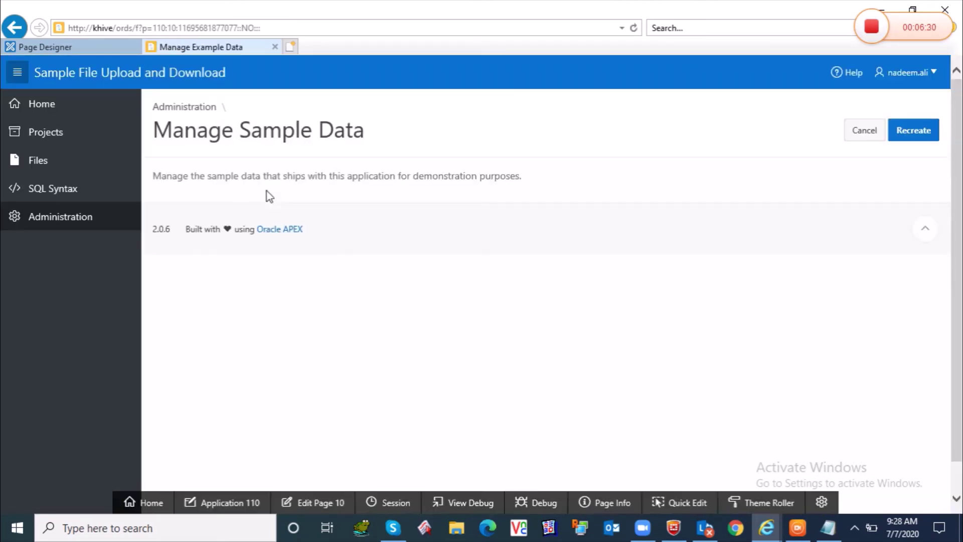
click(680, 503)
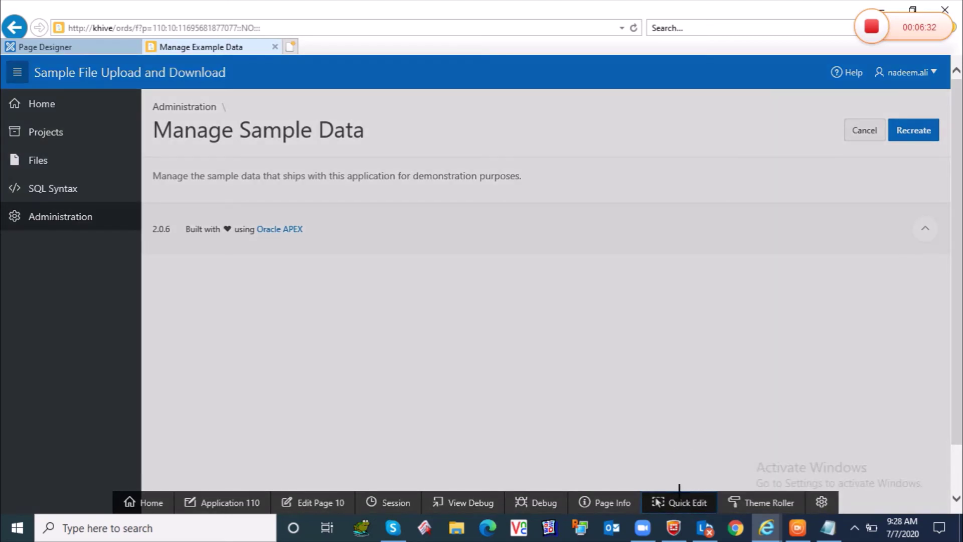
click(859, 131)
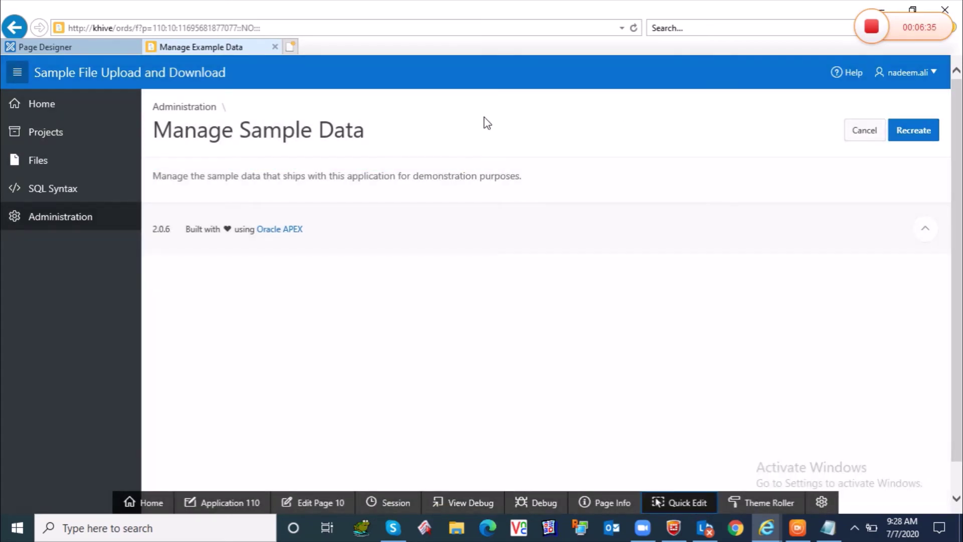
click(89, 48)
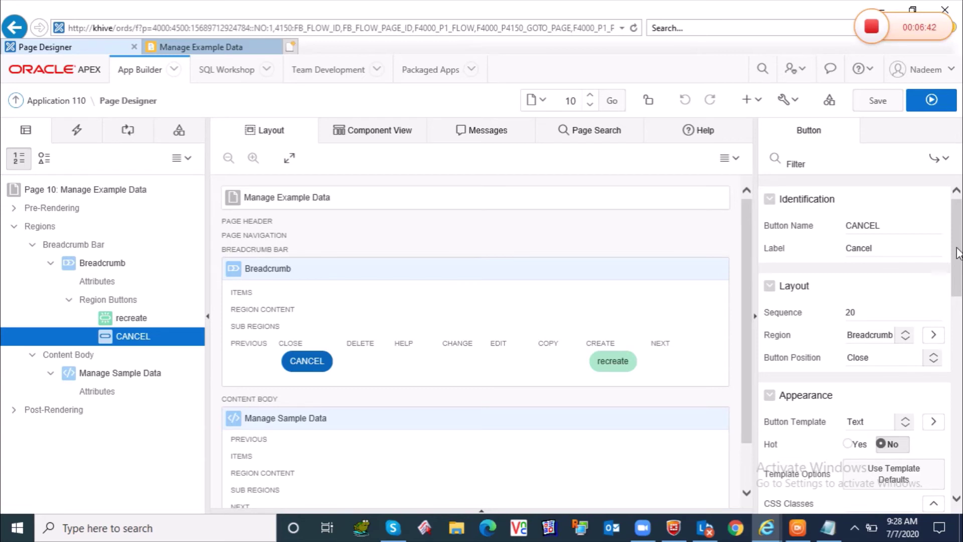
Review the Cancel button's Behavior action options and its link target page, leaving both settings as they are
drag(959, 234, 959, 313)
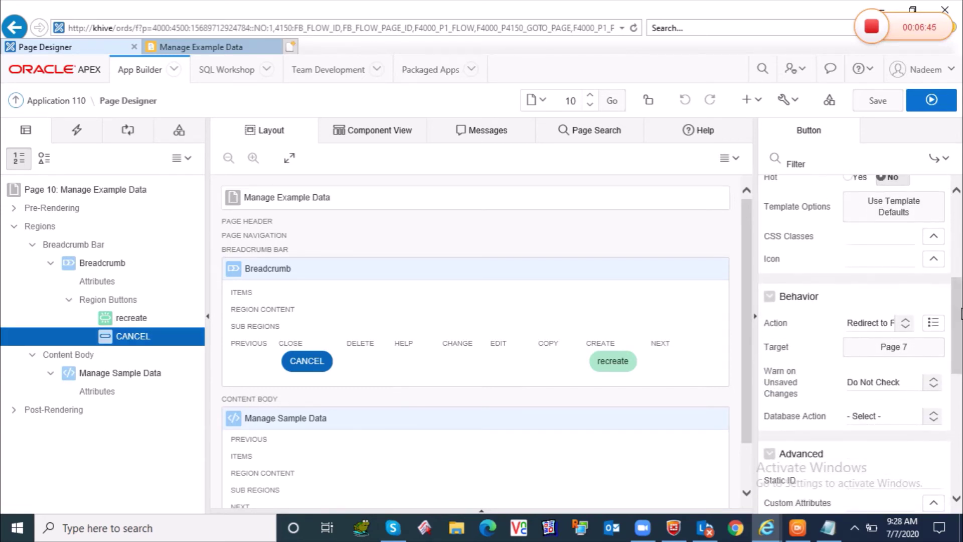
click(907, 327)
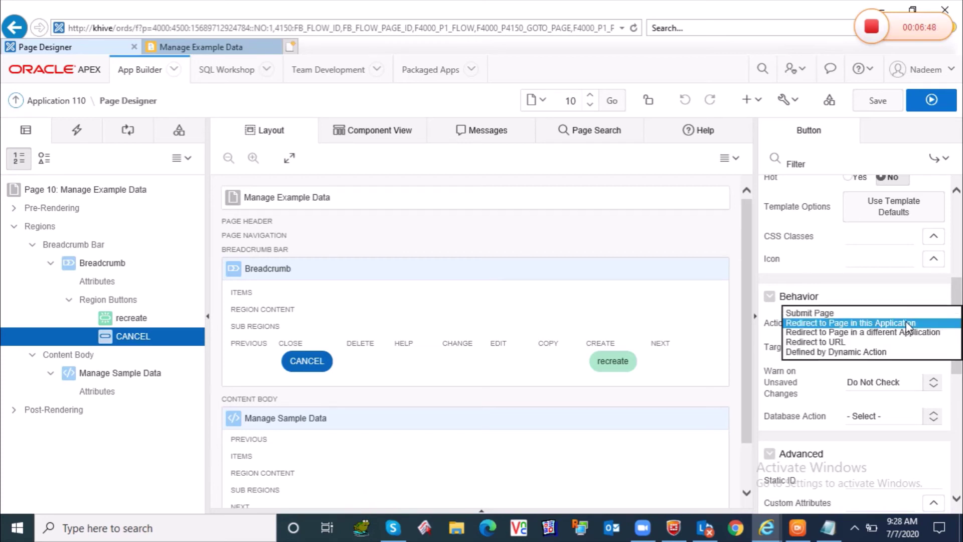
click(850, 323)
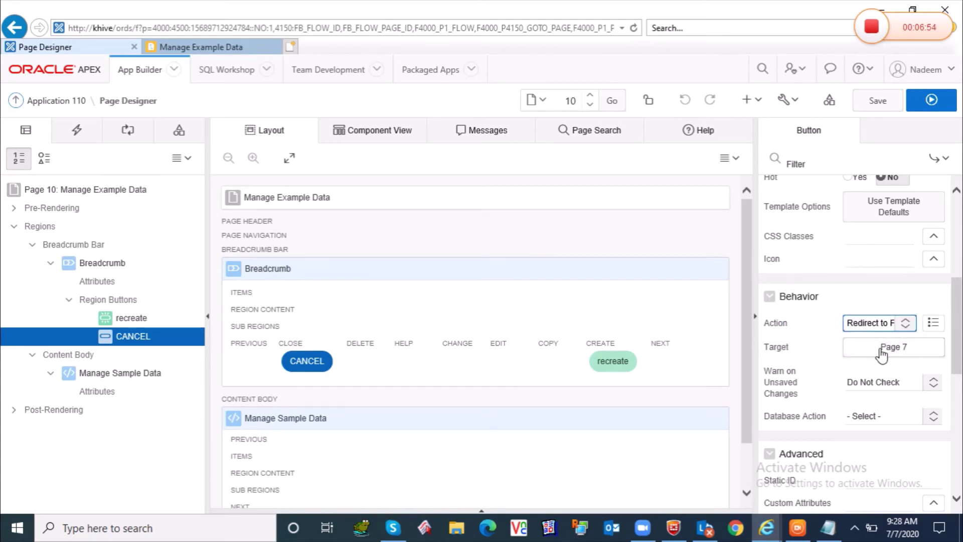
click(883, 351)
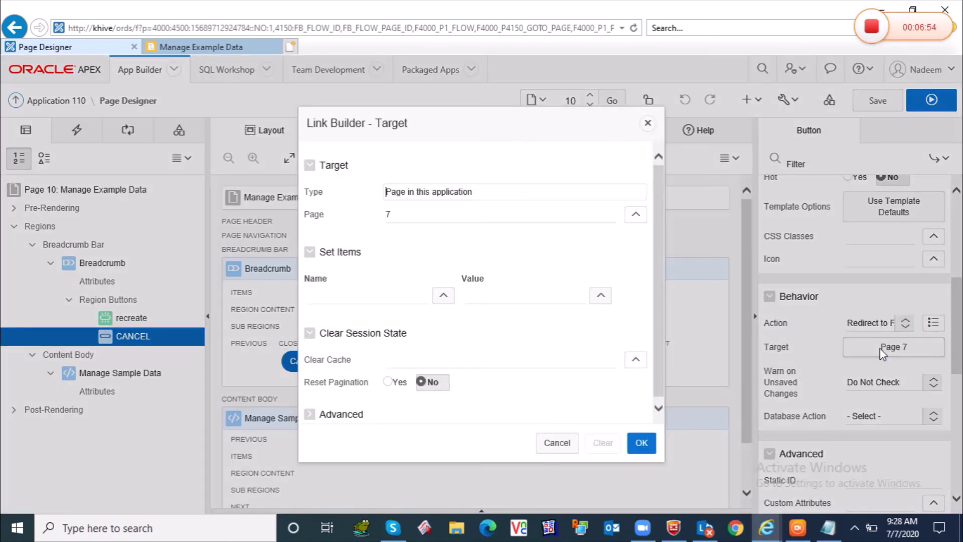
click(407, 210)
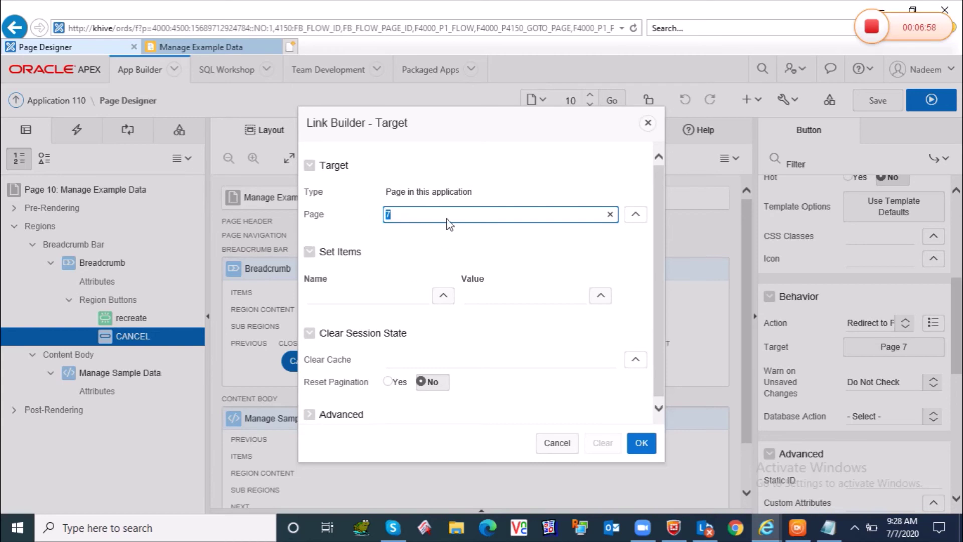
click(648, 124)
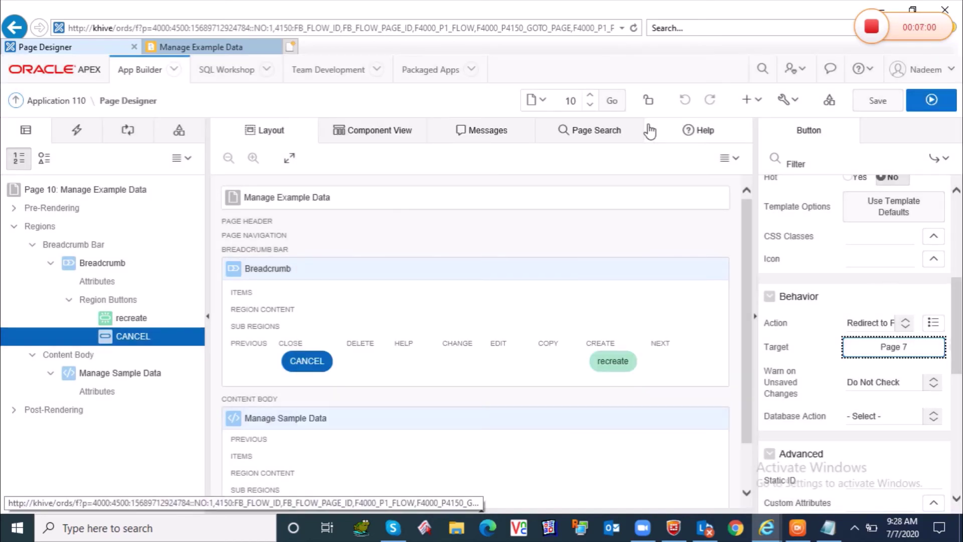
Test the Cancel button on the running Manage Sample Data page and check the heading of the Administration page
click(209, 47)
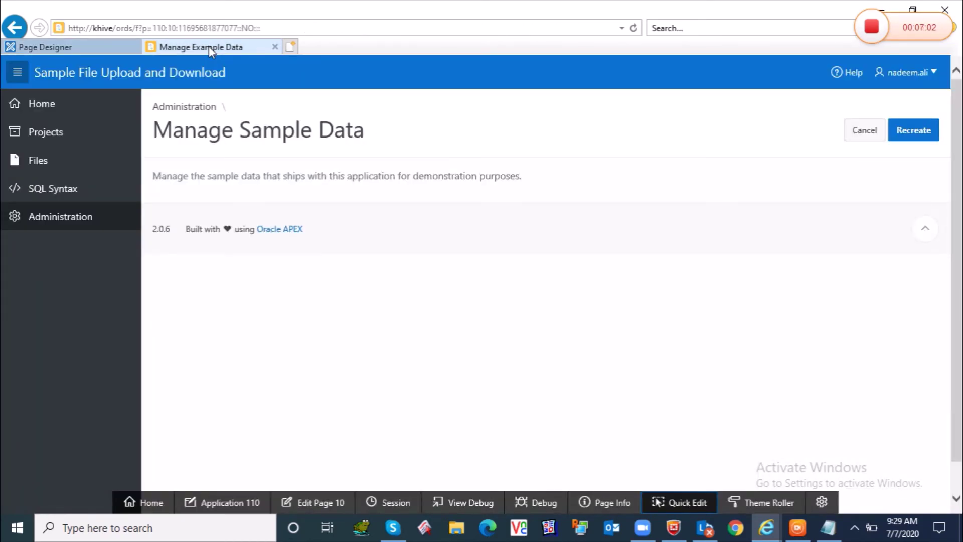
click(866, 133)
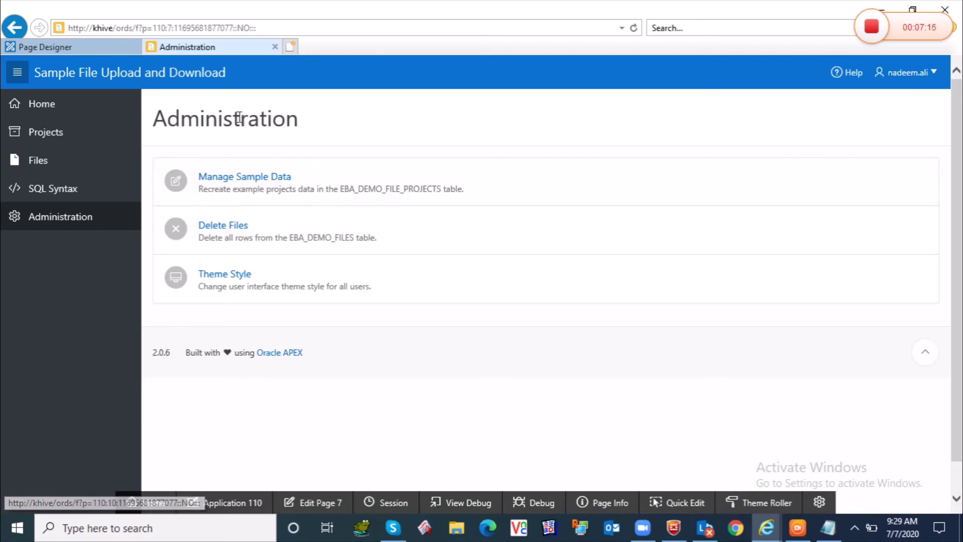
drag(302, 124, 133, 113)
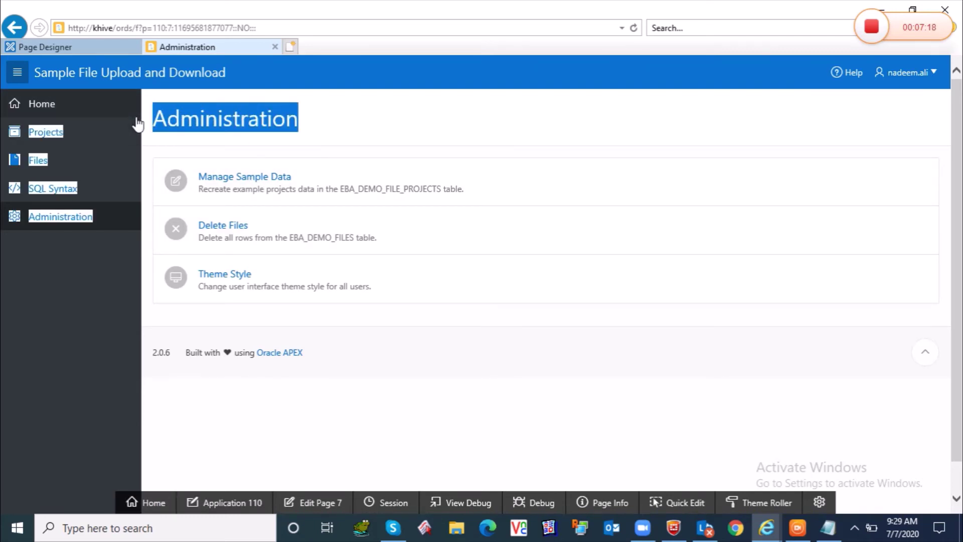
click(320, 123)
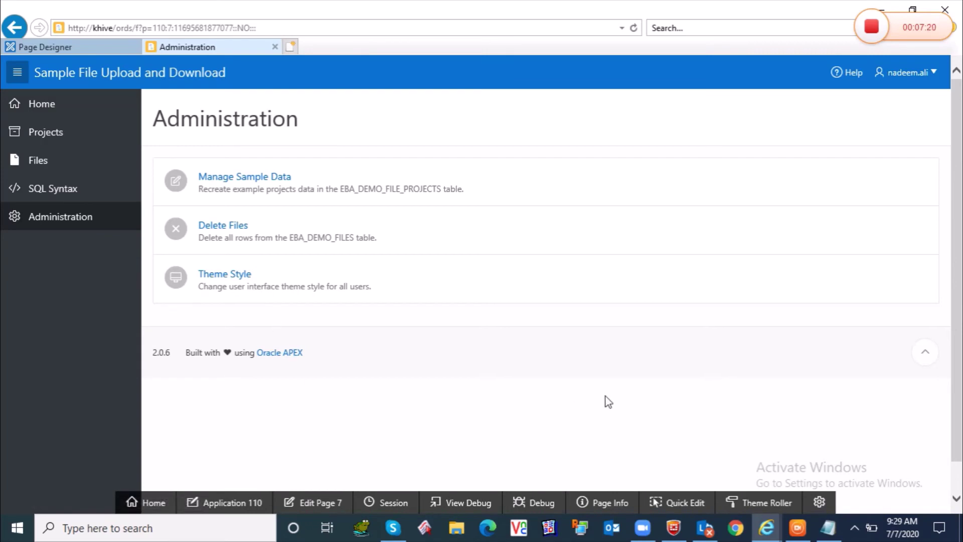
Switch to the open Notepad note and add "so its so simple to make" and "admin page" on two lines below a blank line
click(828, 533)
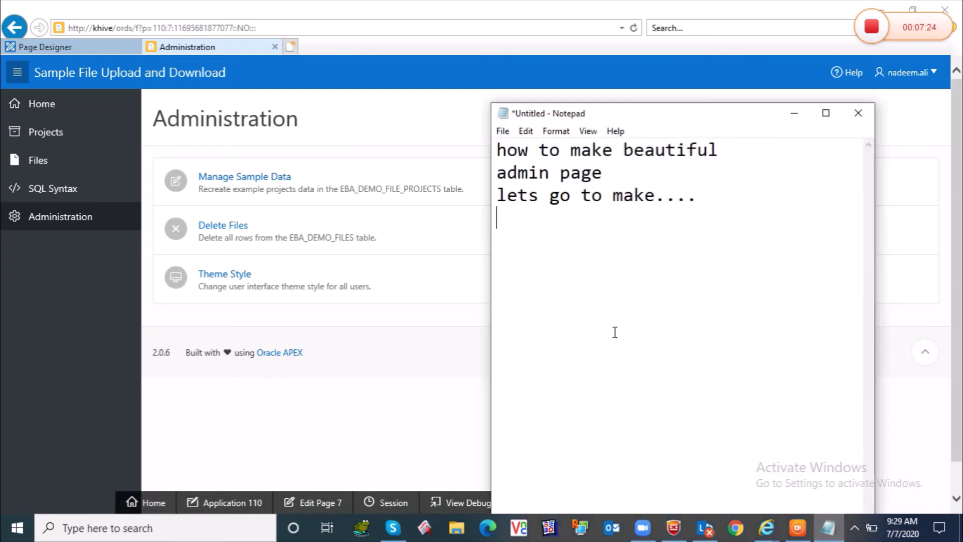
key(Return)
key(Return)
text(so its)
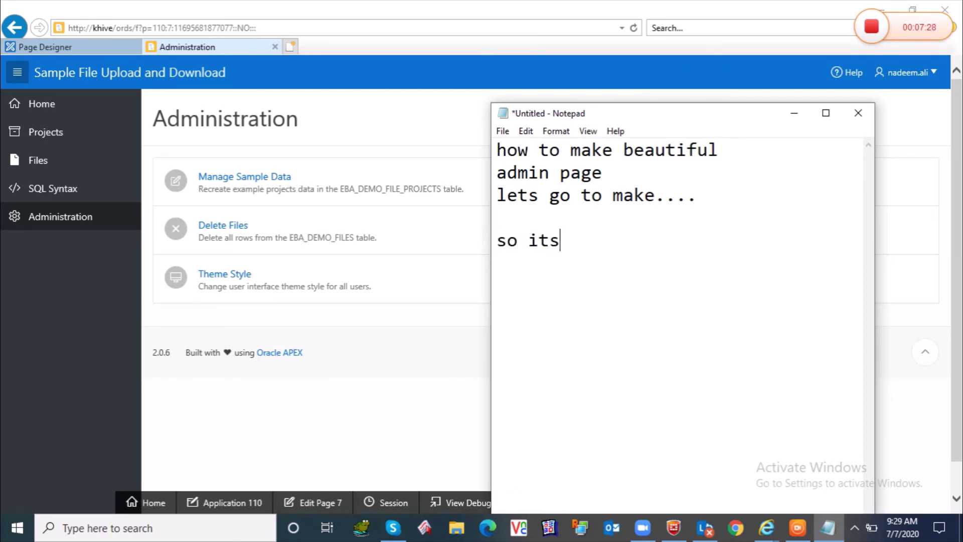
text( so simple )
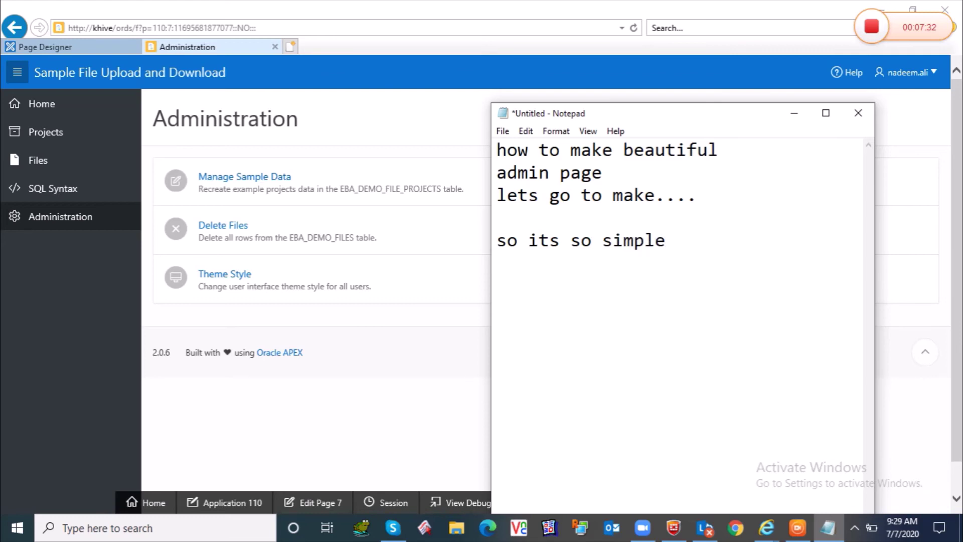
text(to make)
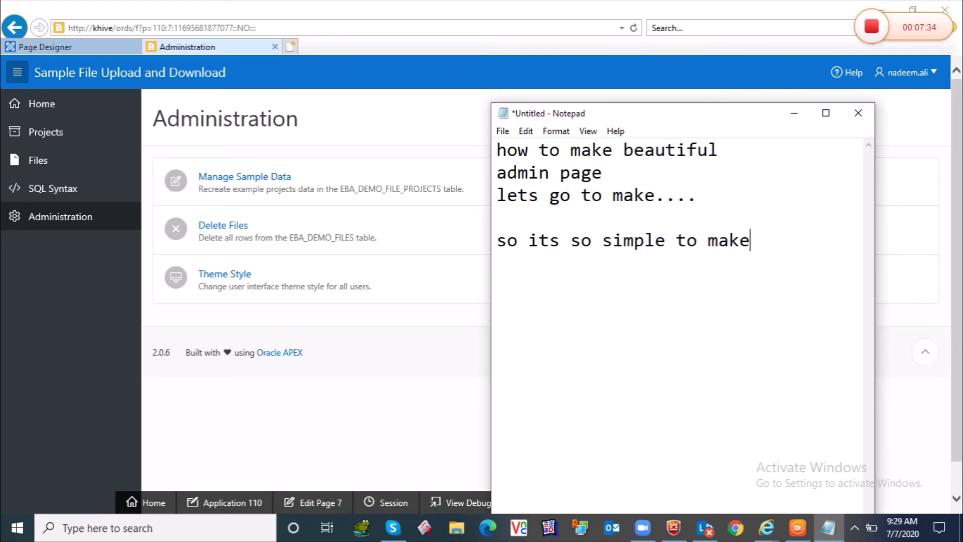
key(Return)
text(admin page)
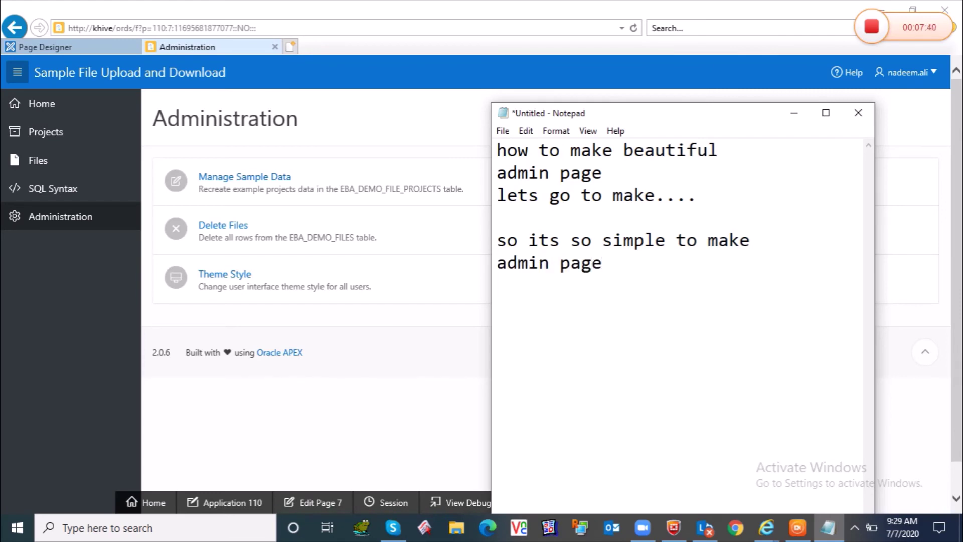
Add the line "you can add more pages in 7 page" directly below "admin page" in the note
key(Return)
text(you can )
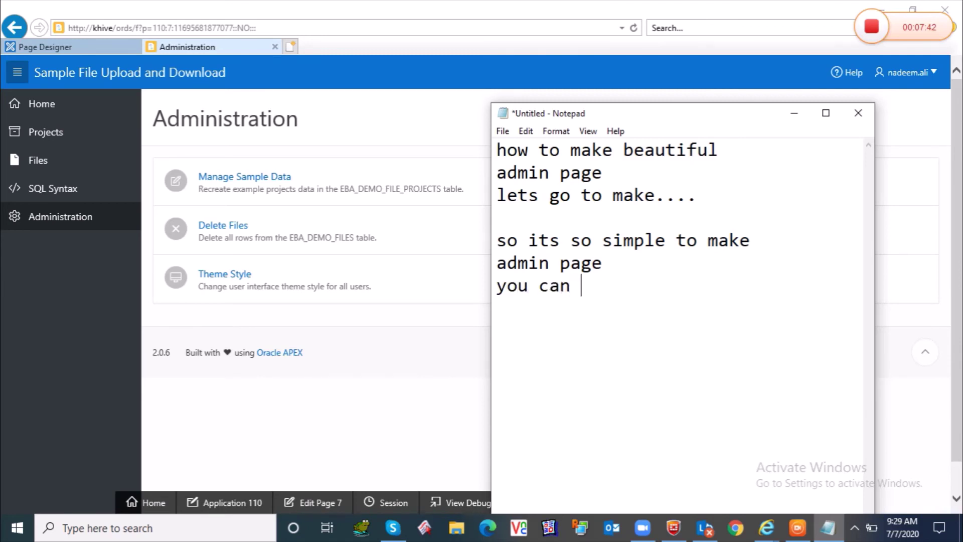
text(add more)
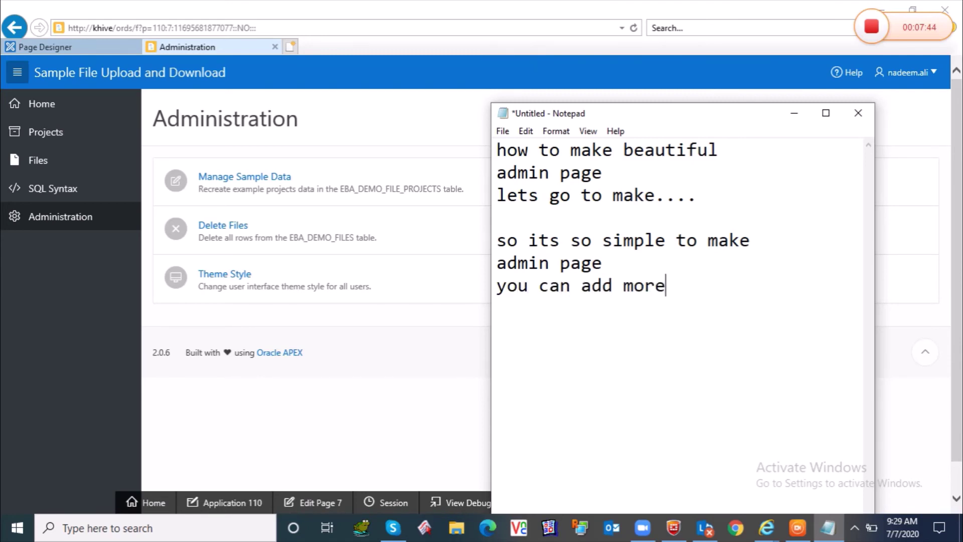
text( page)
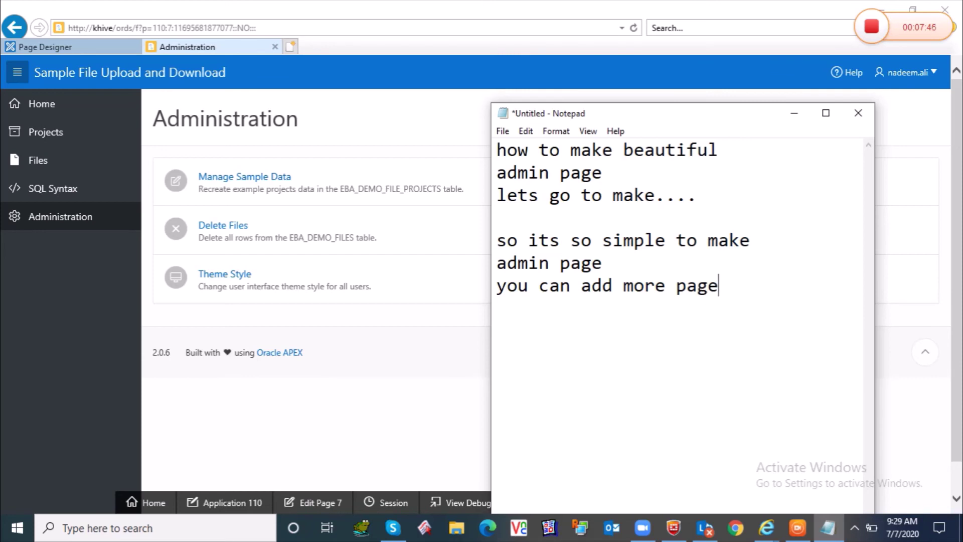
text(s in 7 page)
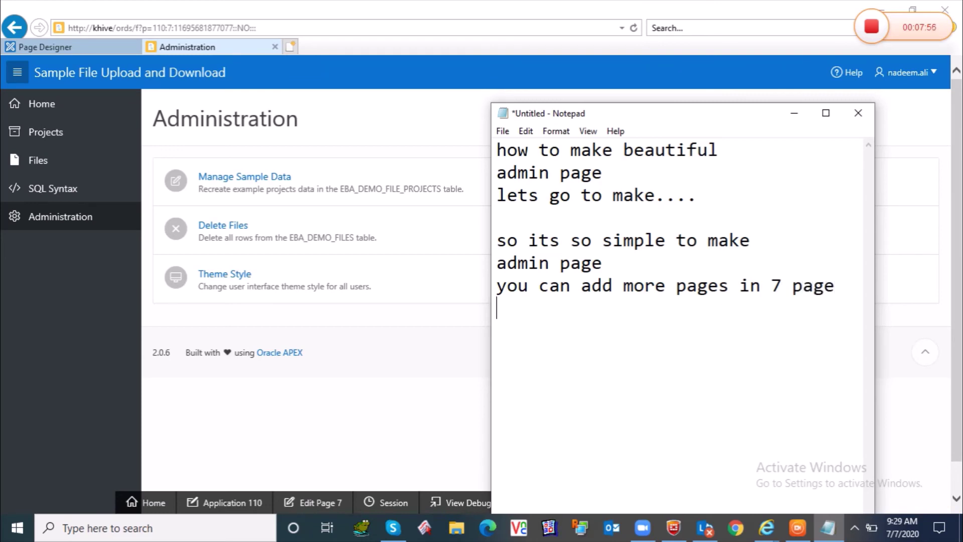
Add the line "you can add entity more .." to the note, separated from the previous text by a blank line
text(c)
key(BackSpace)
text(you can add )
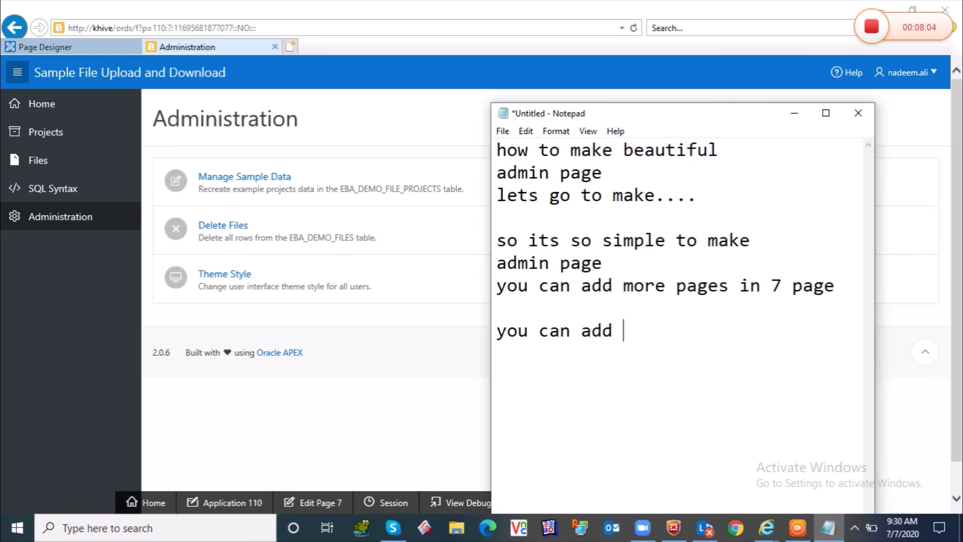
text(entity)
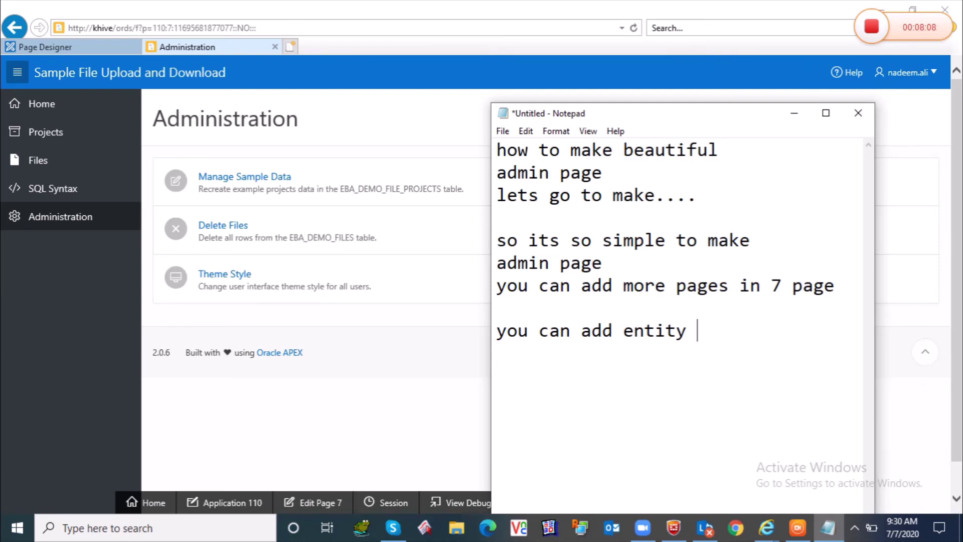
text( more ..)
key(Return)
Write "so its simple and standard object" as the next paragraph of the note
text(so)
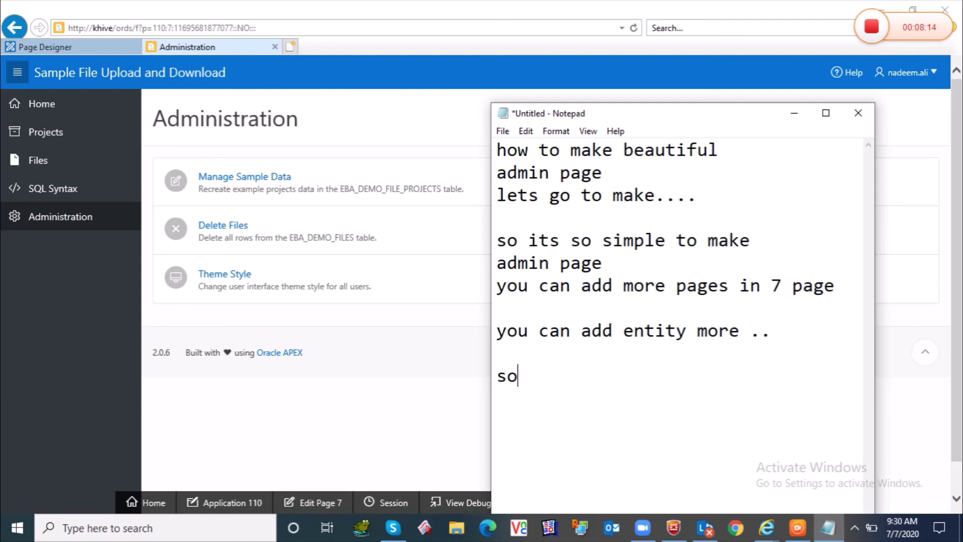
text( its simple )
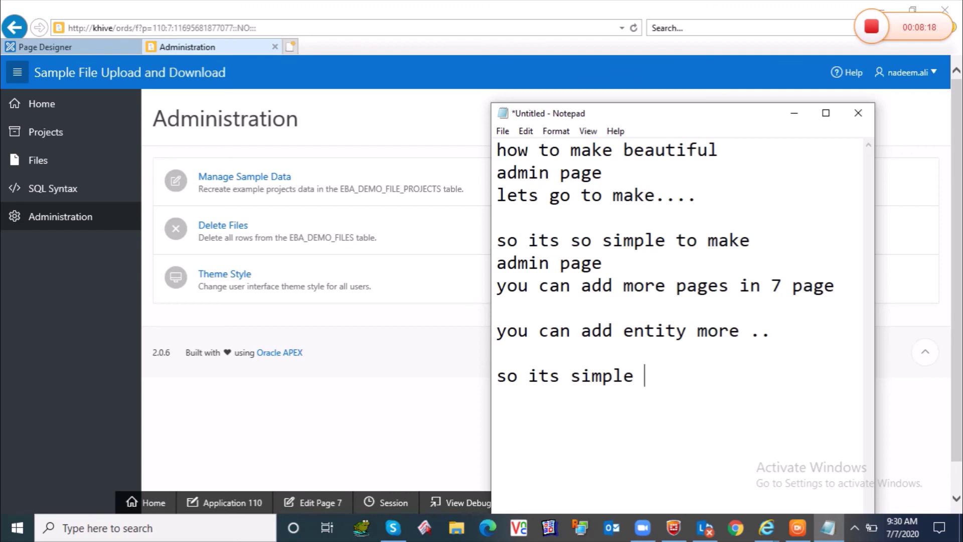
text(and sta)
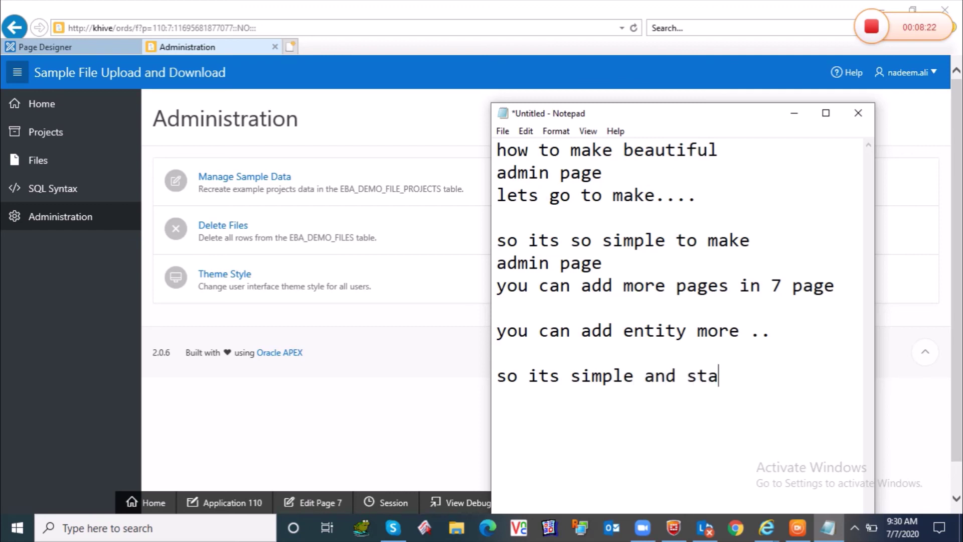
text(ndard )
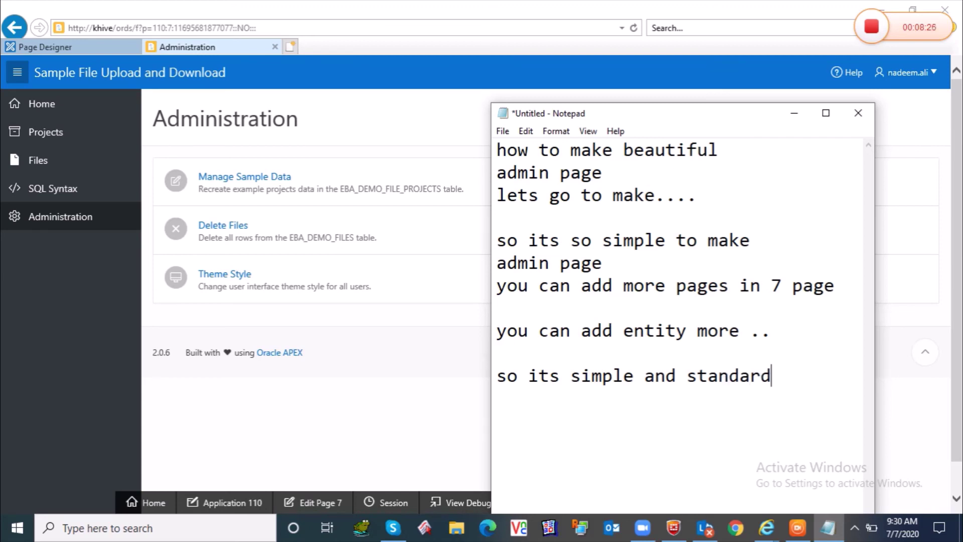
text(object)
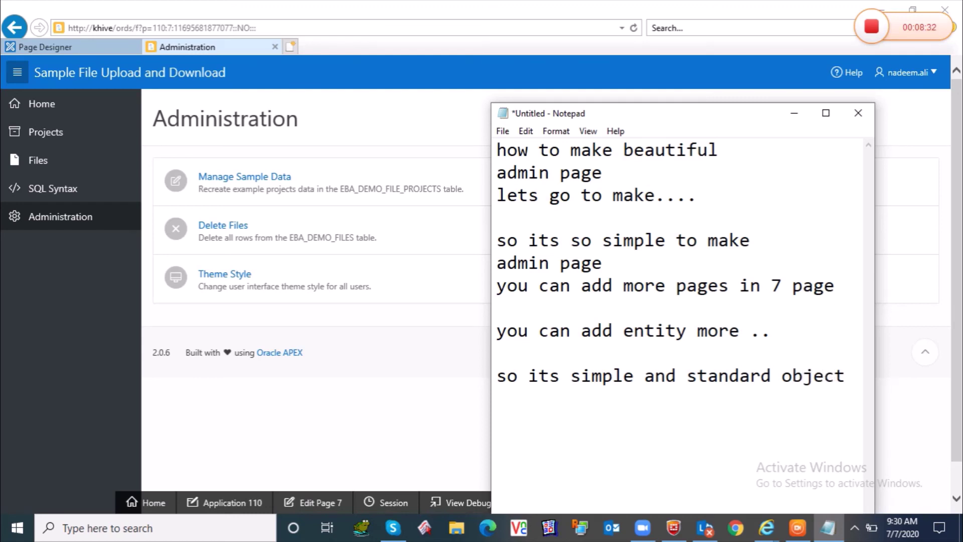
Close the note with the line "thanks for watching dear" below a blank line
key(Return)
text(thank)
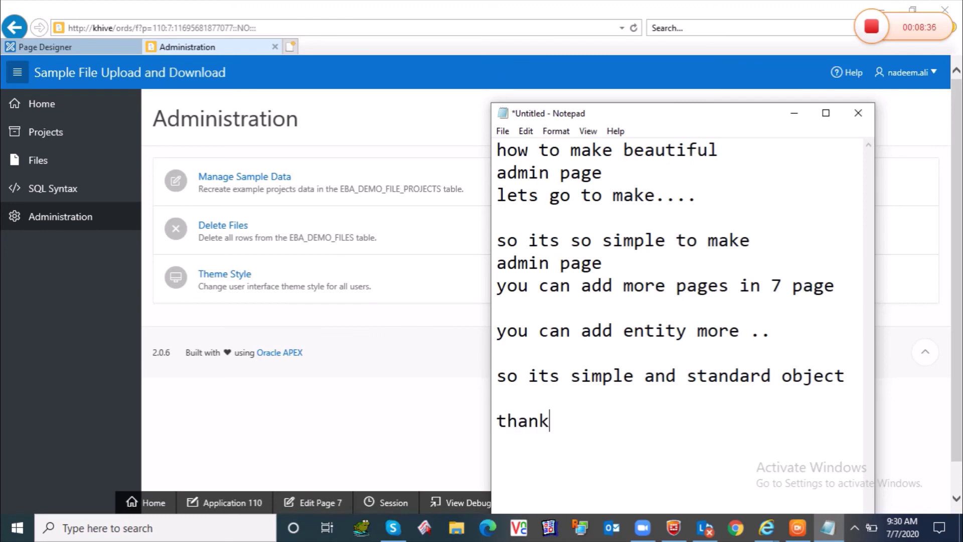
text(s for wat)
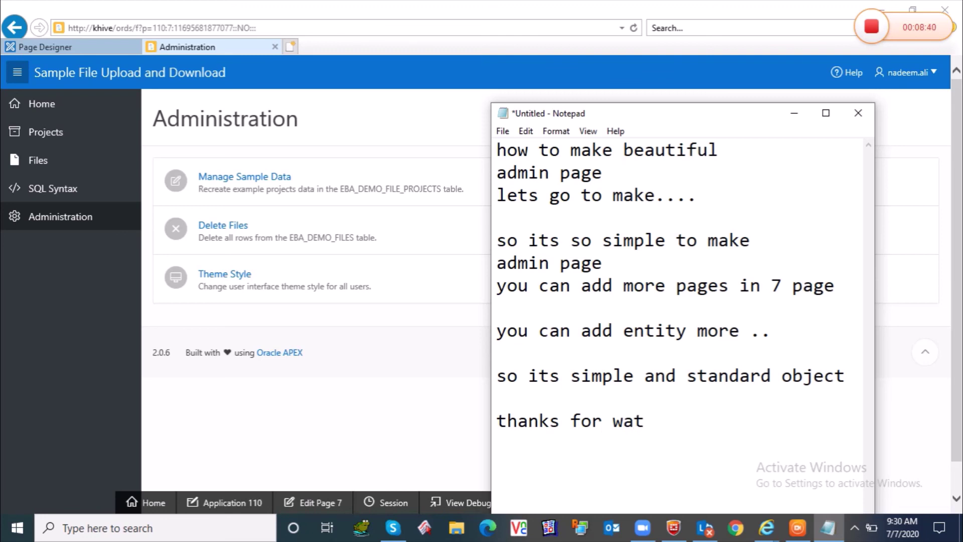
text(ching)
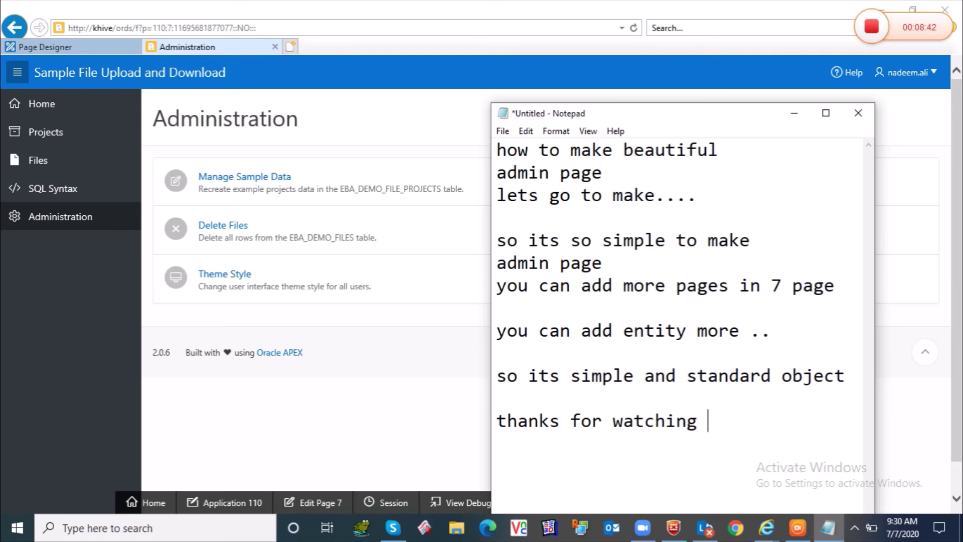
text( dear)
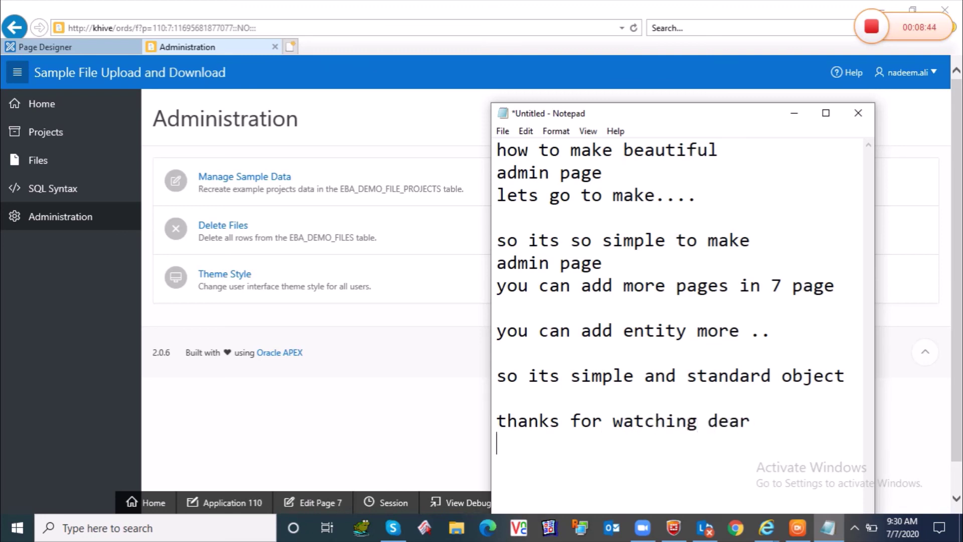